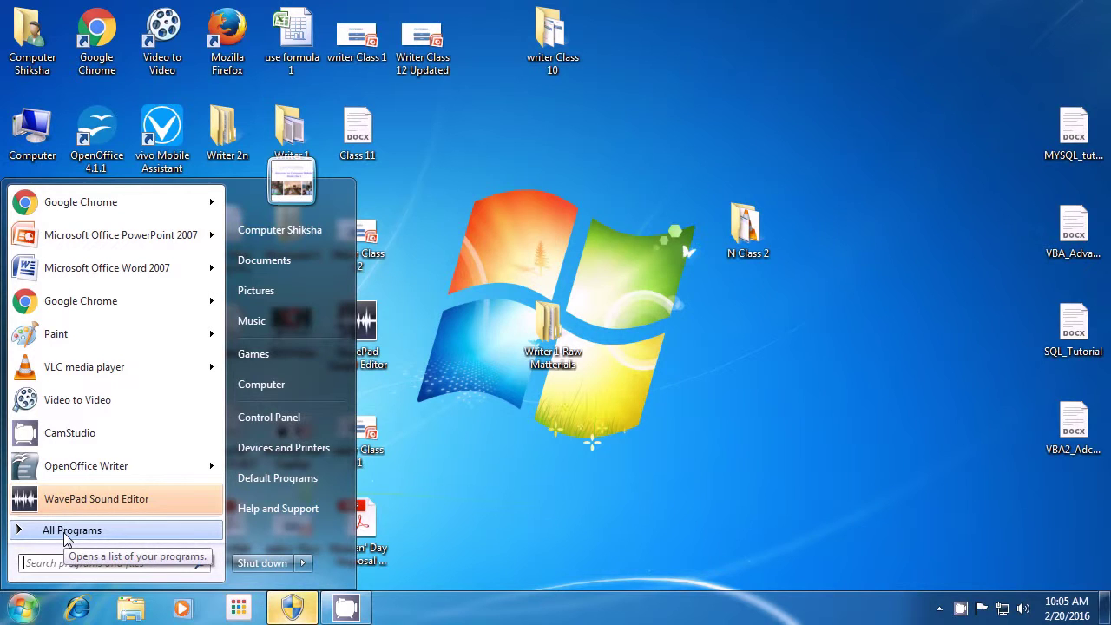
Launch Paint from the Windows Accessories programs.
left_click(64, 533)
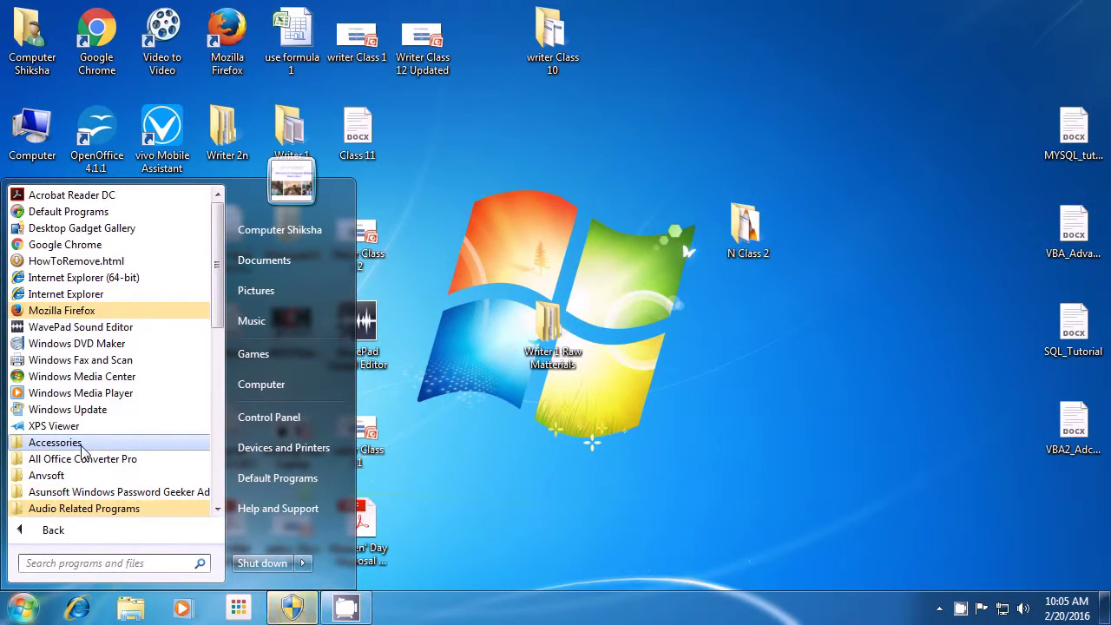
left_click(55, 443)
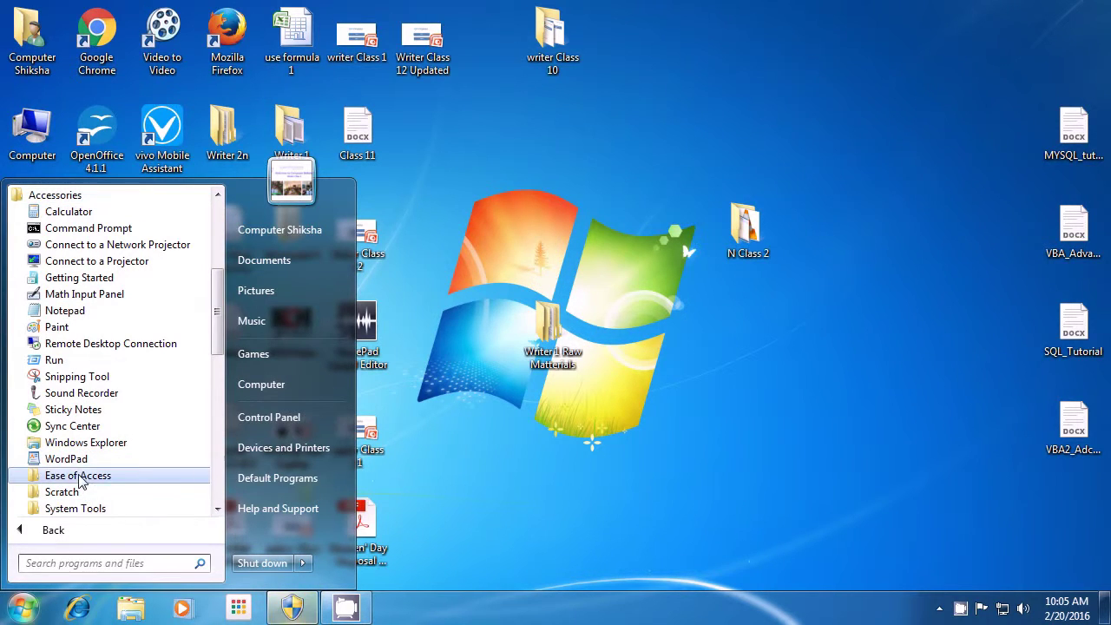
left_click(84, 328)
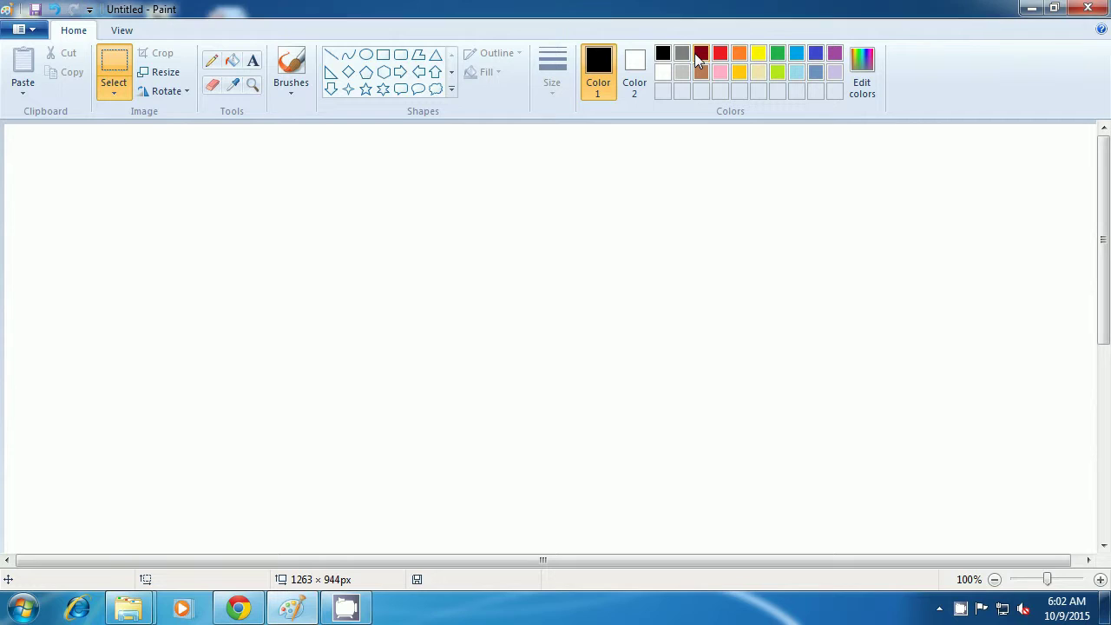
Draw a dark red triangle about 240 px tall with three connected straight lines in the upper middle of the canvas.
left_click(701, 56)
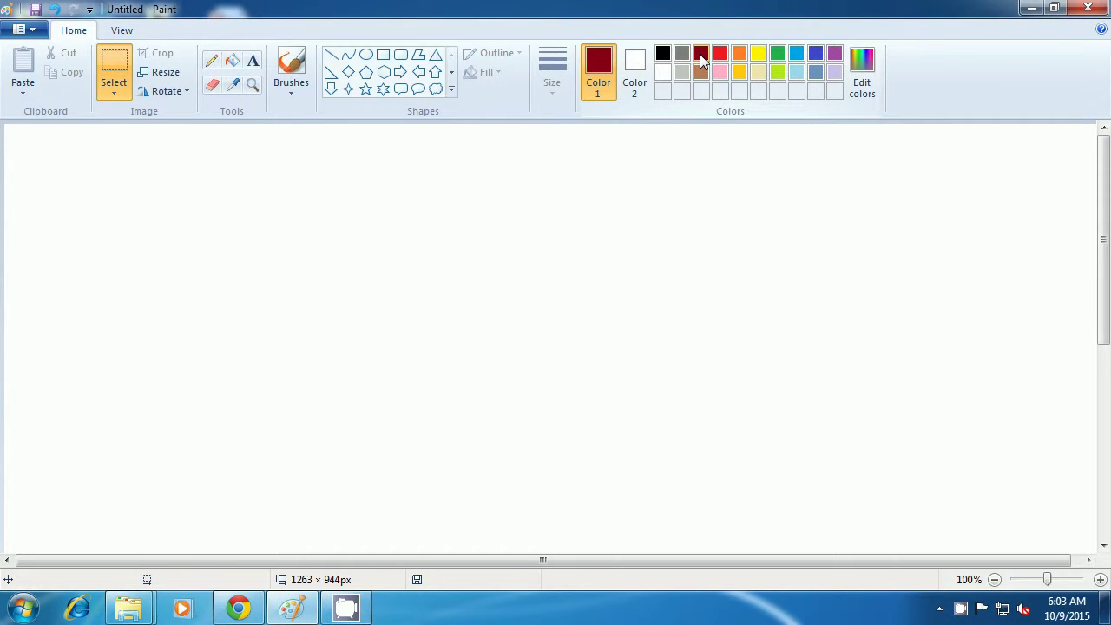
left_click(330, 56)
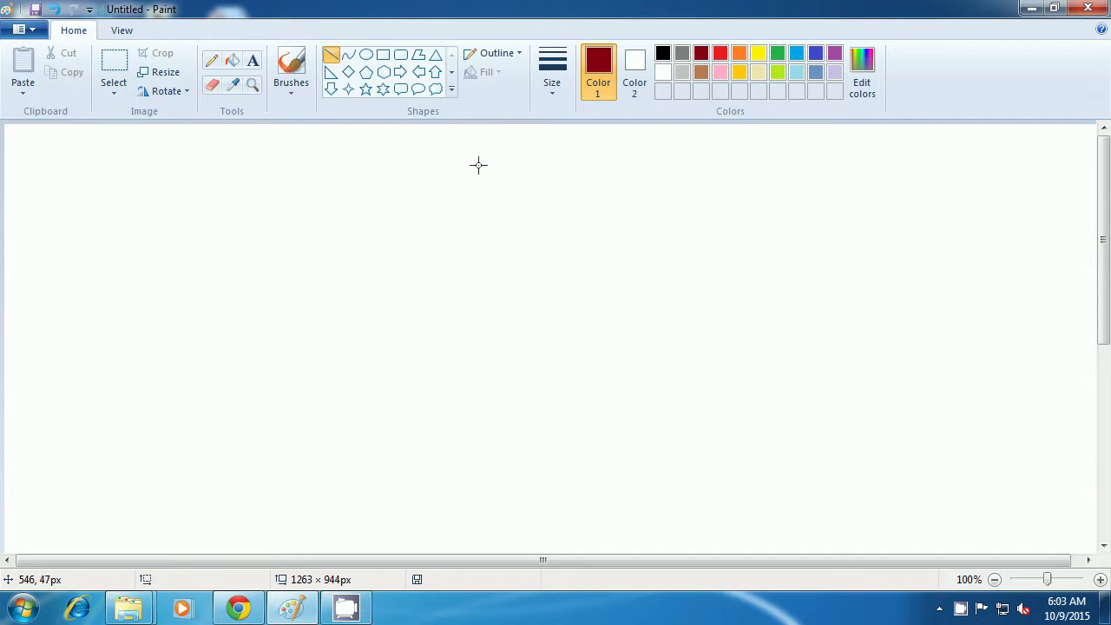
left_click_drag(476, 155, 335, 361)
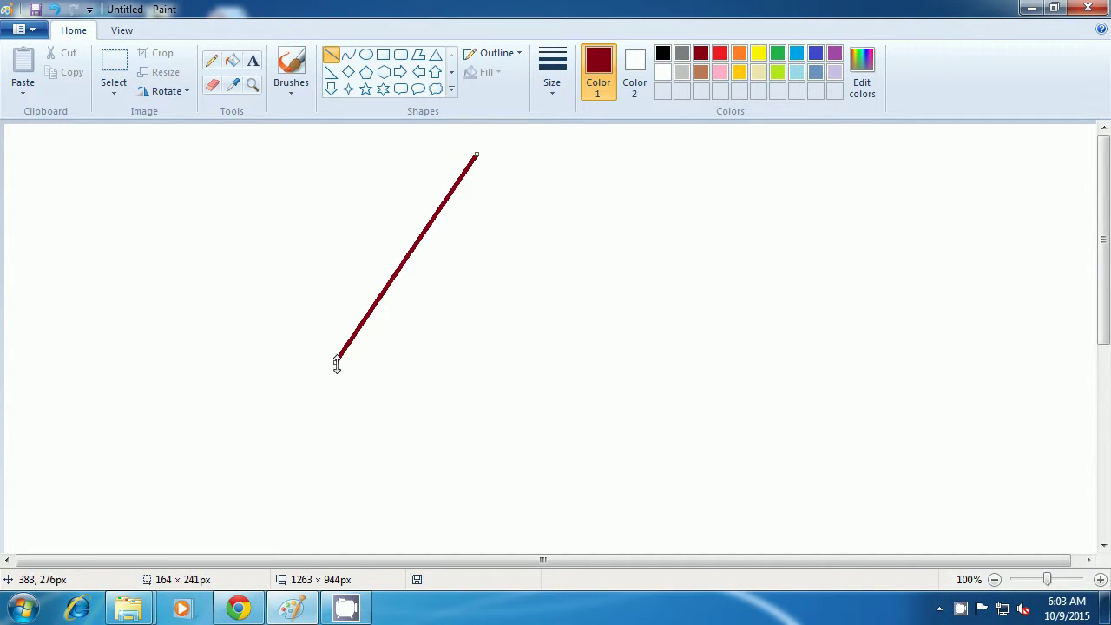
left_click(447, 370)
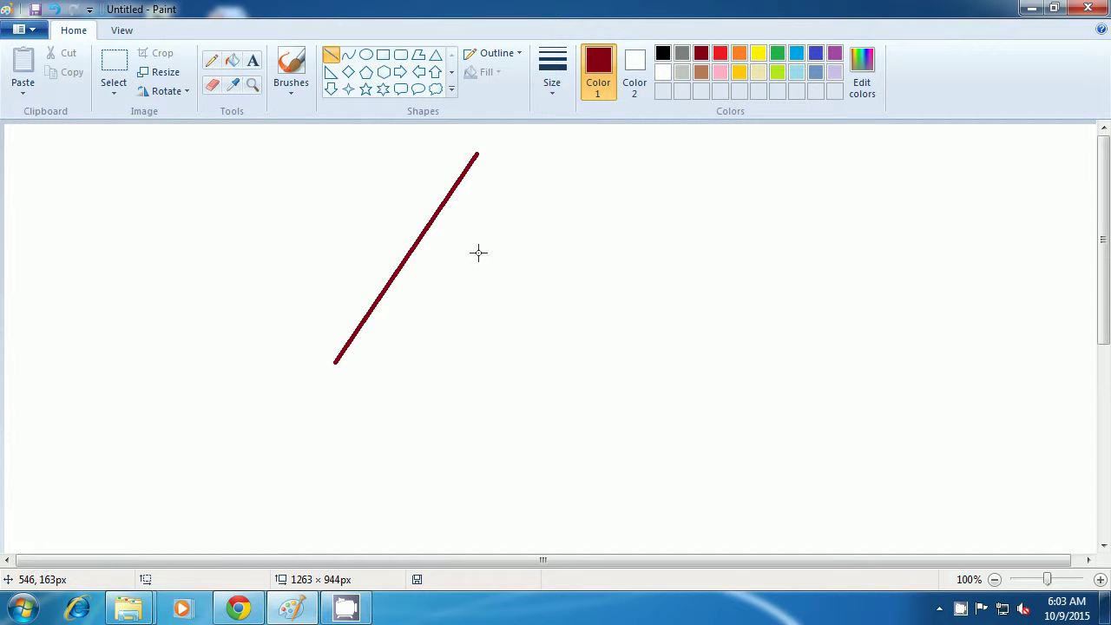
left_click_drag(478, 154, 647, 363)
left_click(803, 383)
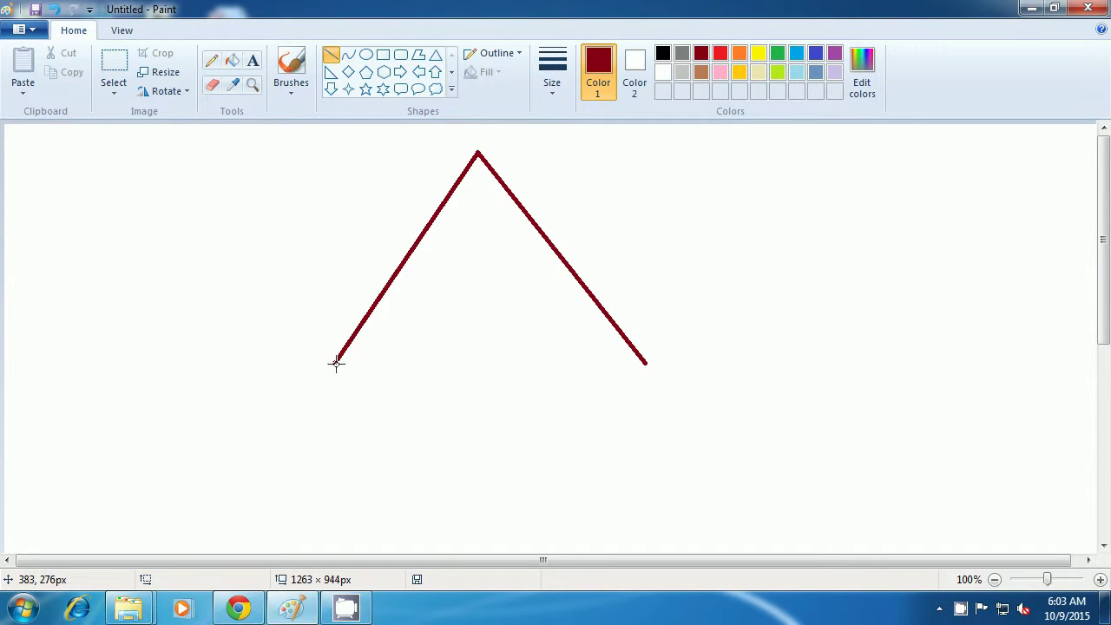
left_click_drag(335, 363, 645, 364)
left_click(761, 340)
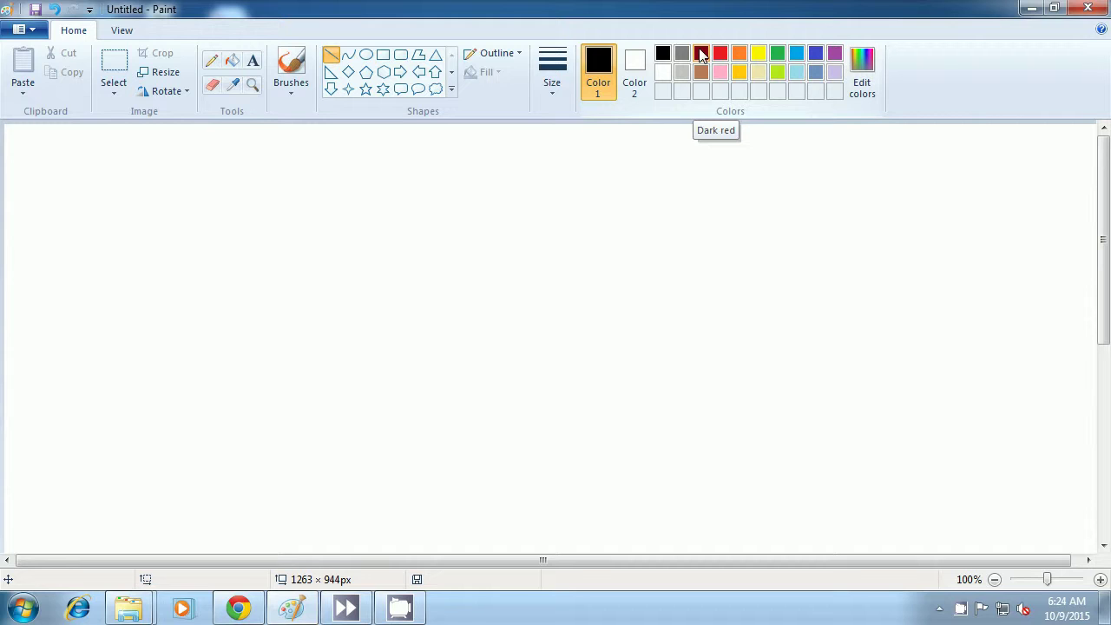
On the blank canvas, draw a wide dark red triangle from three straight lines, about 425 px wide and 170 px tall, pointing right.
left_click(702, 53)
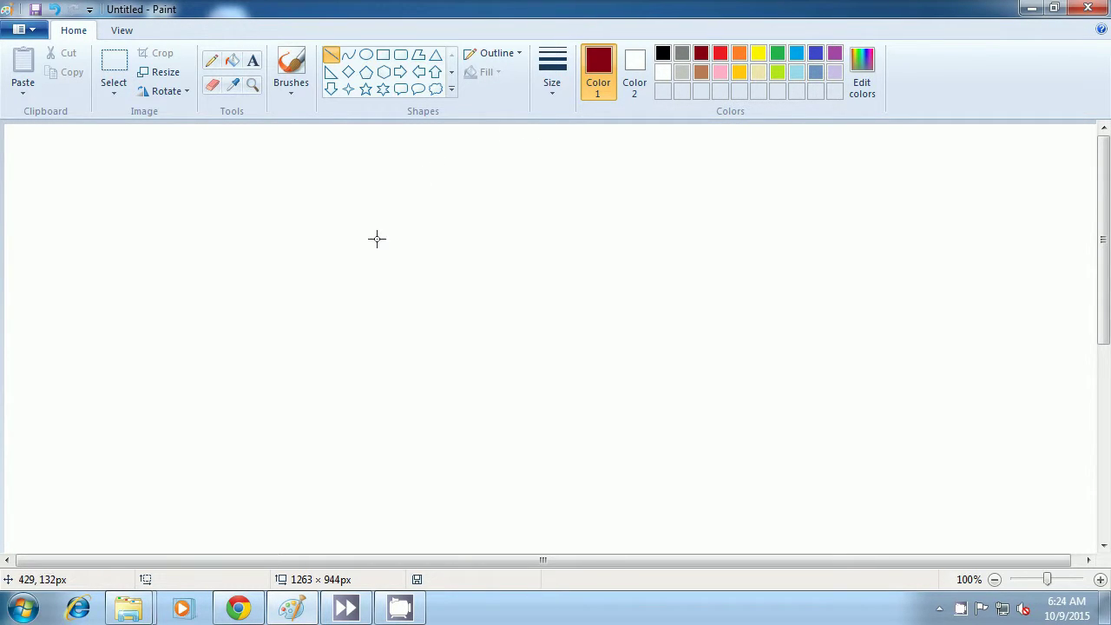
left_click_drag(376, 237, 301, 385)
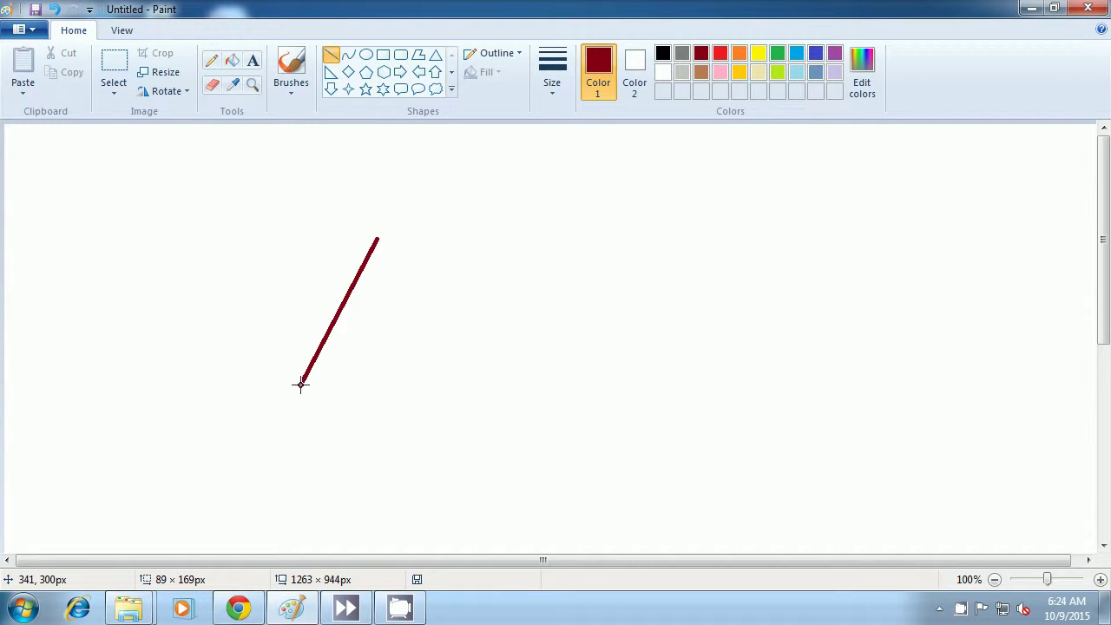
left_click_drag(300, 384, 300, 385)
left_click(235, 363)
left_click_drag(377, 238, 670, 316)
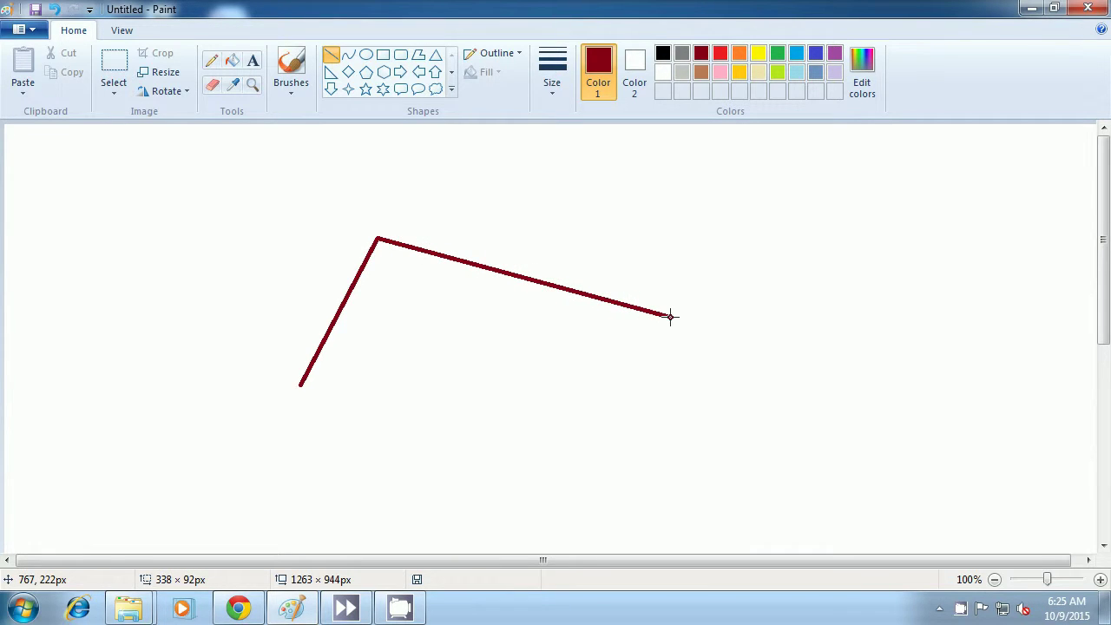
left_click_drag(670, 316, 670, 316)
left_click_drag(301, 384, 668, 318)
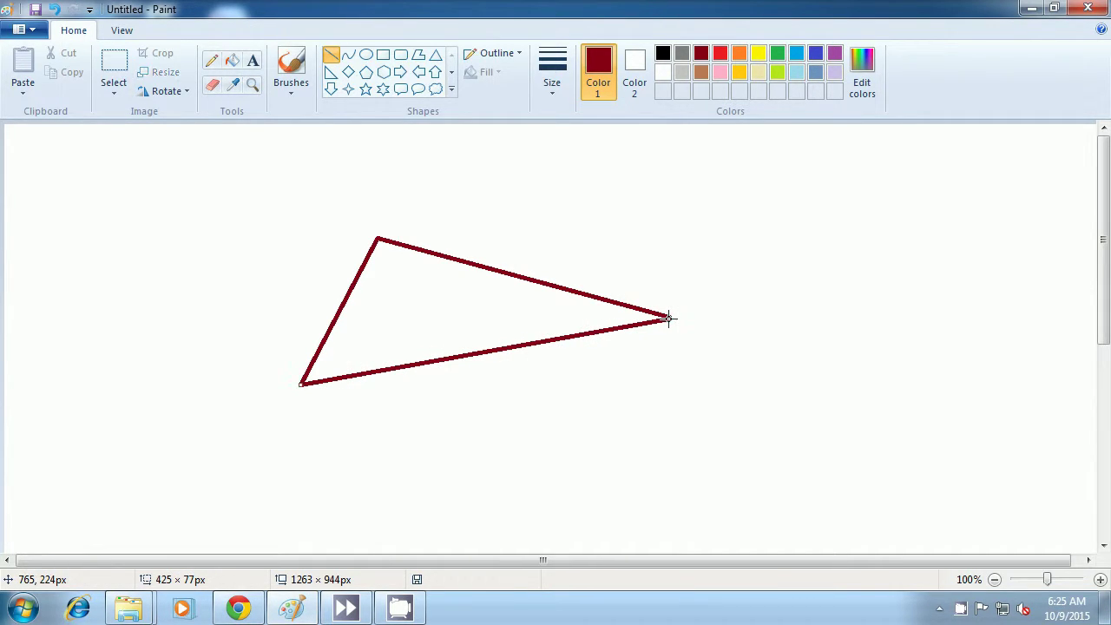
left_click(778, 325)
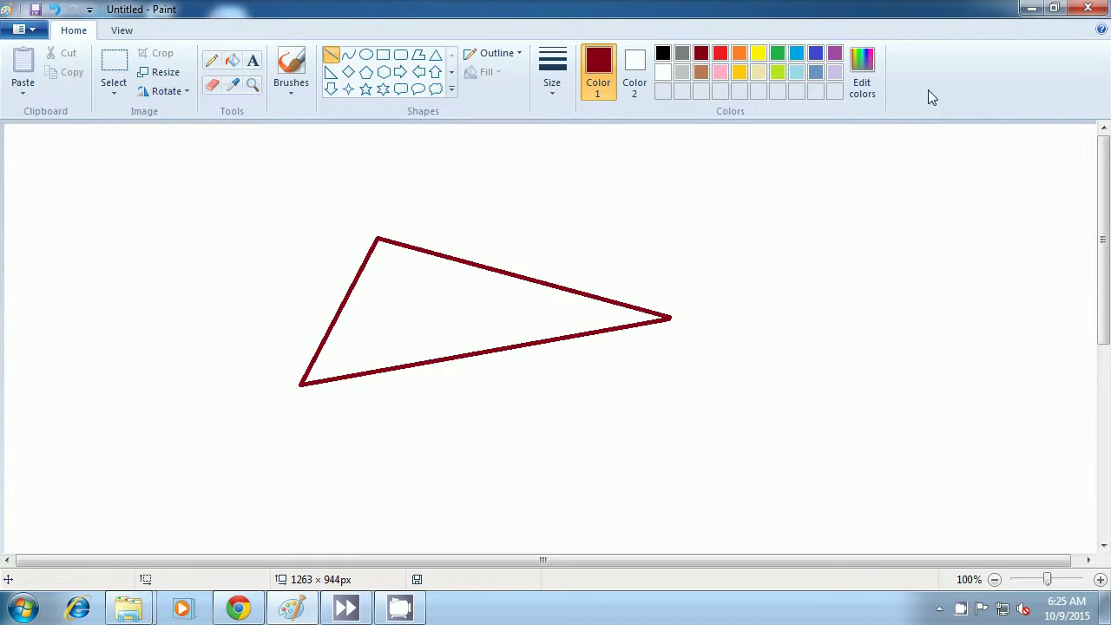
Draw a narrow indigo-blue triangle from three straight lines, overlapping the left end of the dark red triangle.
left_click(815, 55)
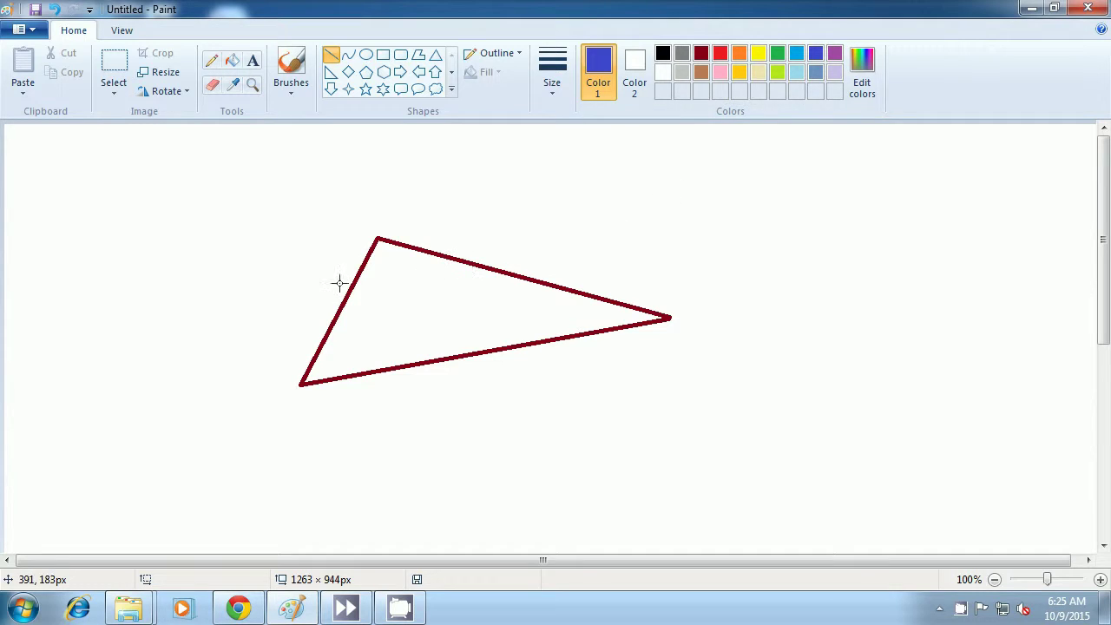
left_click_drag(302, 264, 371, 426)
left_click(437, 417)
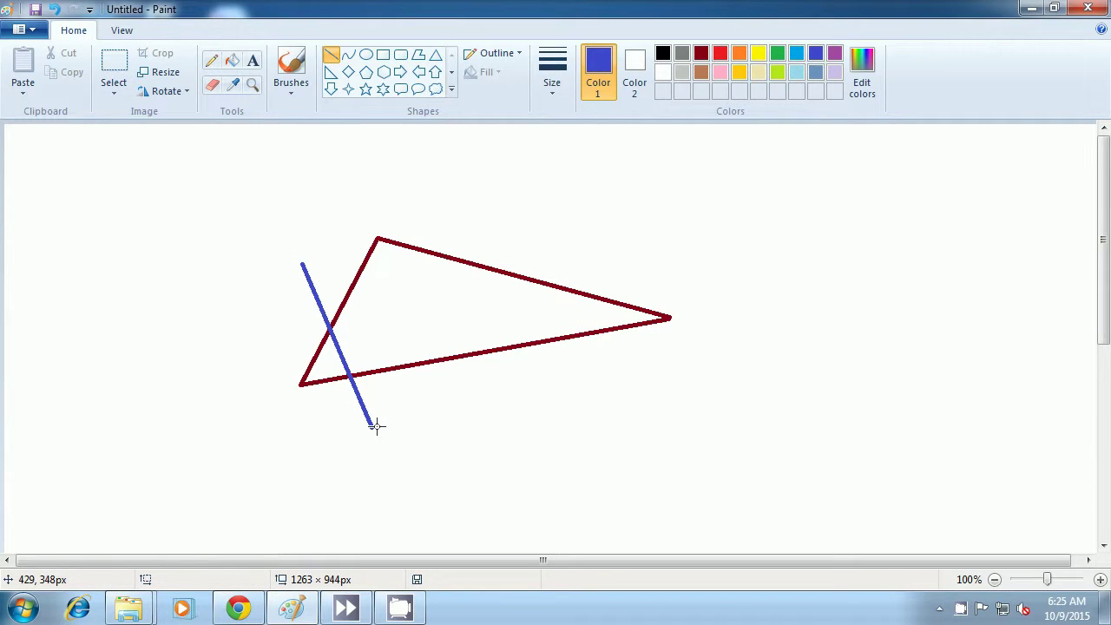
left_click_drag(372, 426, 403, 315)
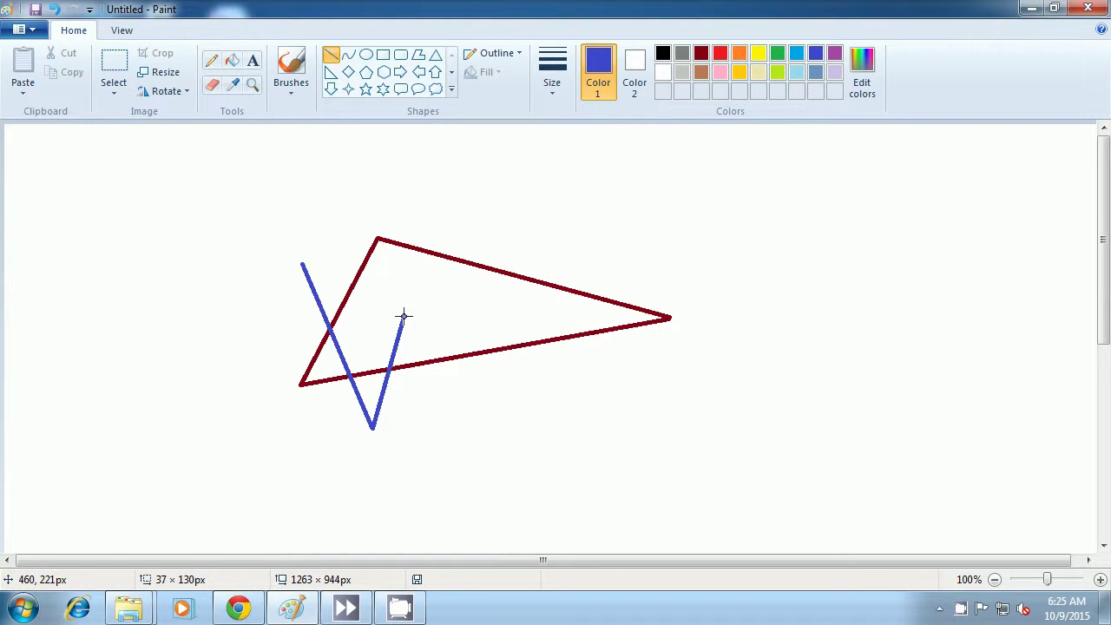
left_click_drag(403, 315, 404, 315)
left_click(451, 313)
left_click_drag(302, 263, 405, 317)
left_click(538, 388)
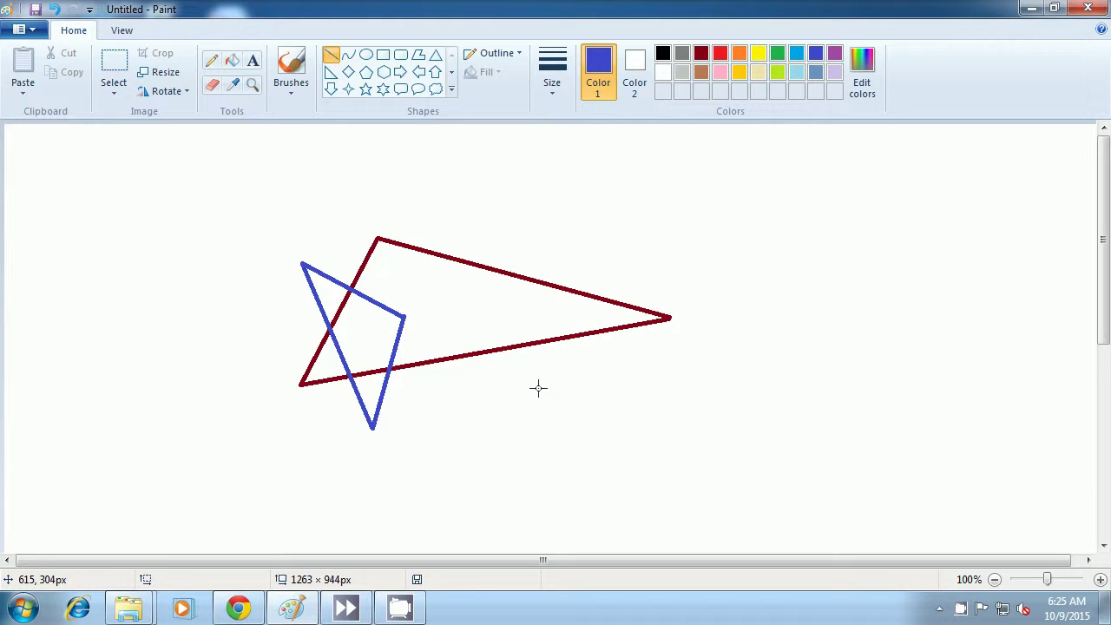
Draw a thin light turquoise triangle about 176 px wide from three lines, running from above the dark red triangle down into the blue one.
left_click(797, 73)
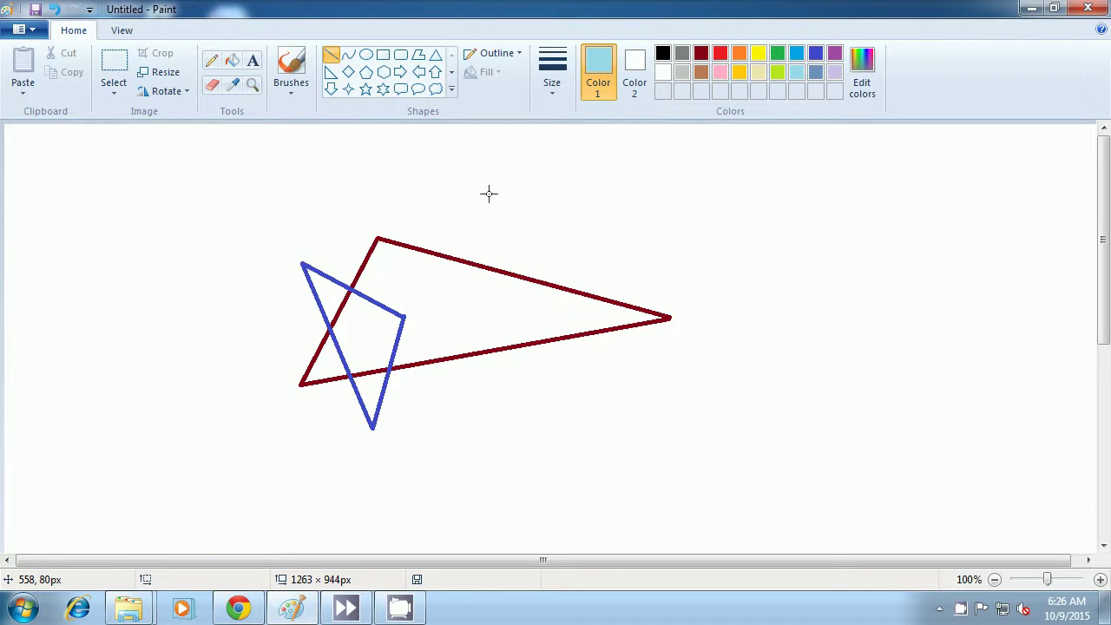
left_click_drag(489, 193, 519, 224)
mouse_move(520, 225)
left_mouse_down()
mouse_move(414, 275)
mouse_move(367, 319)
left_mouse_up()
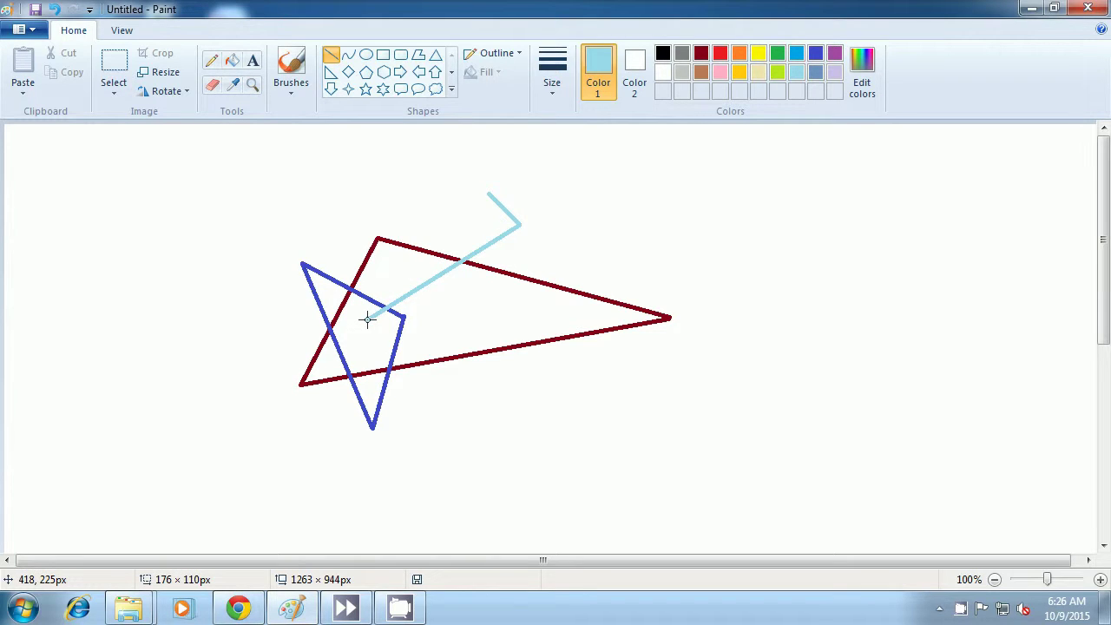
left_click_drag(368, 319, 367, 320)
left_click(395, 193)
left_click_drag(472, 205, 368, 317)
left_click(602, 212)
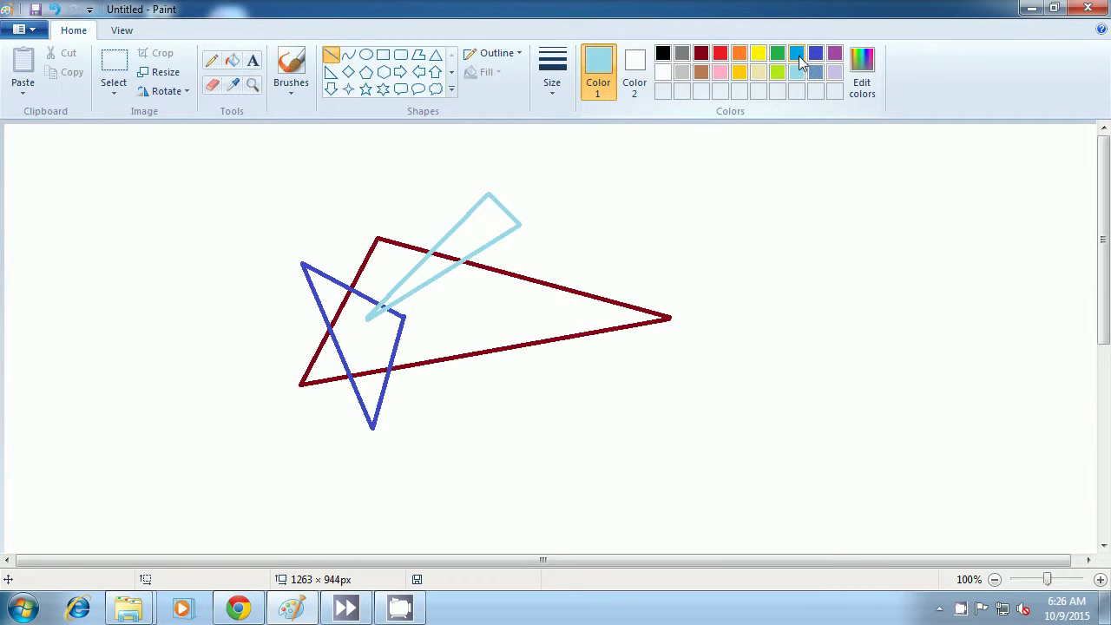
Draw a second indigo-blue triangle from three straight lines, crossing the upper edge of the dark red triangle near its right tip.
left_click(797, 53)
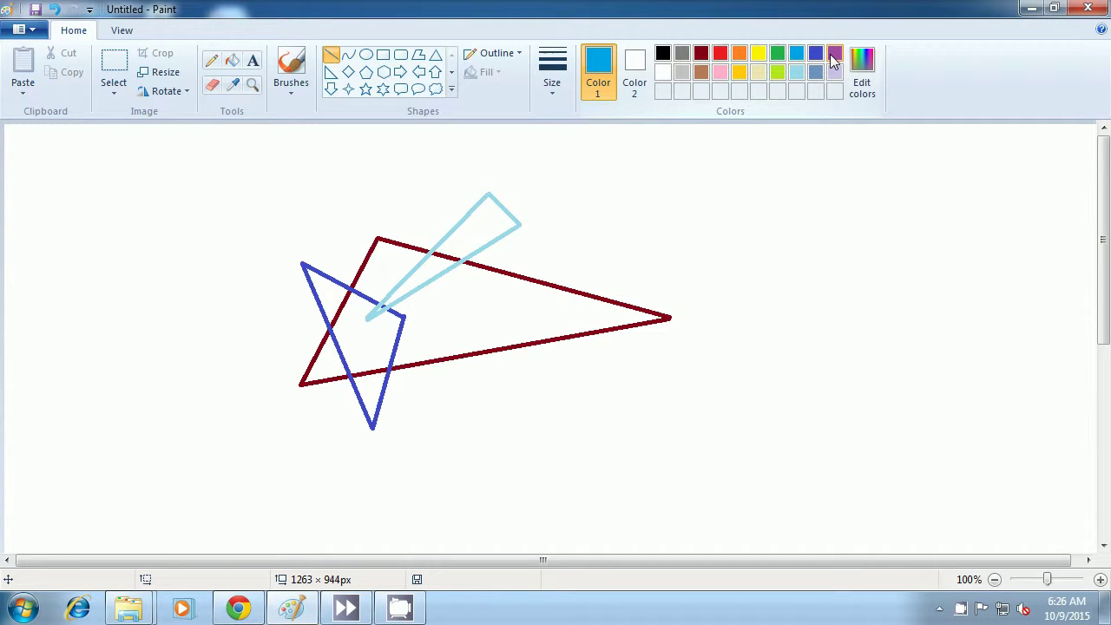
left_click(834, 53)
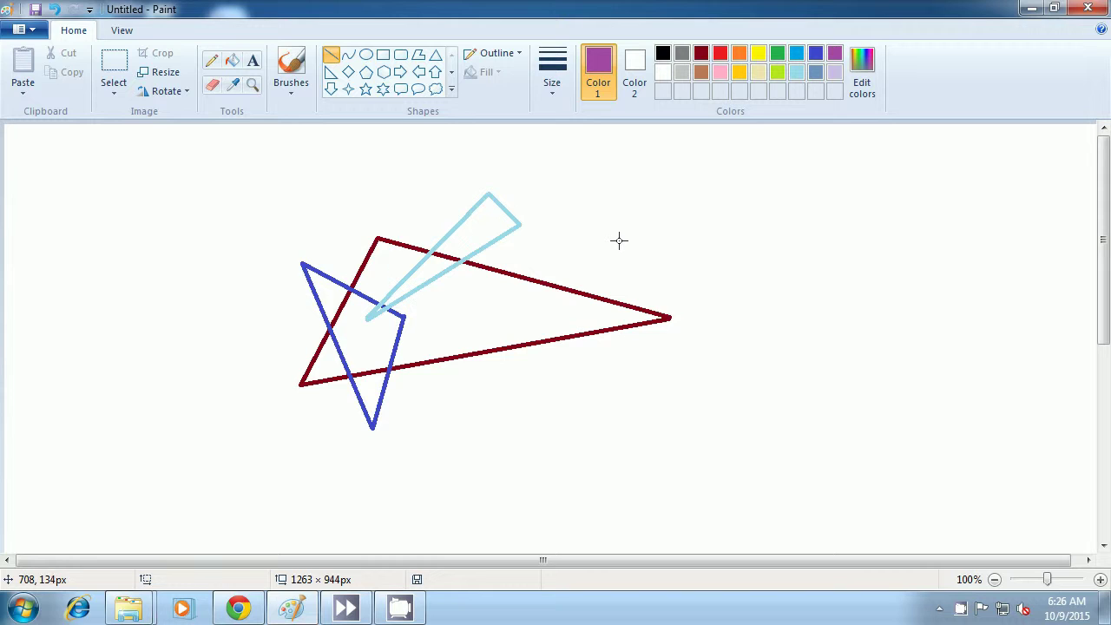
left_click_drag(629, 212, 560, 313)
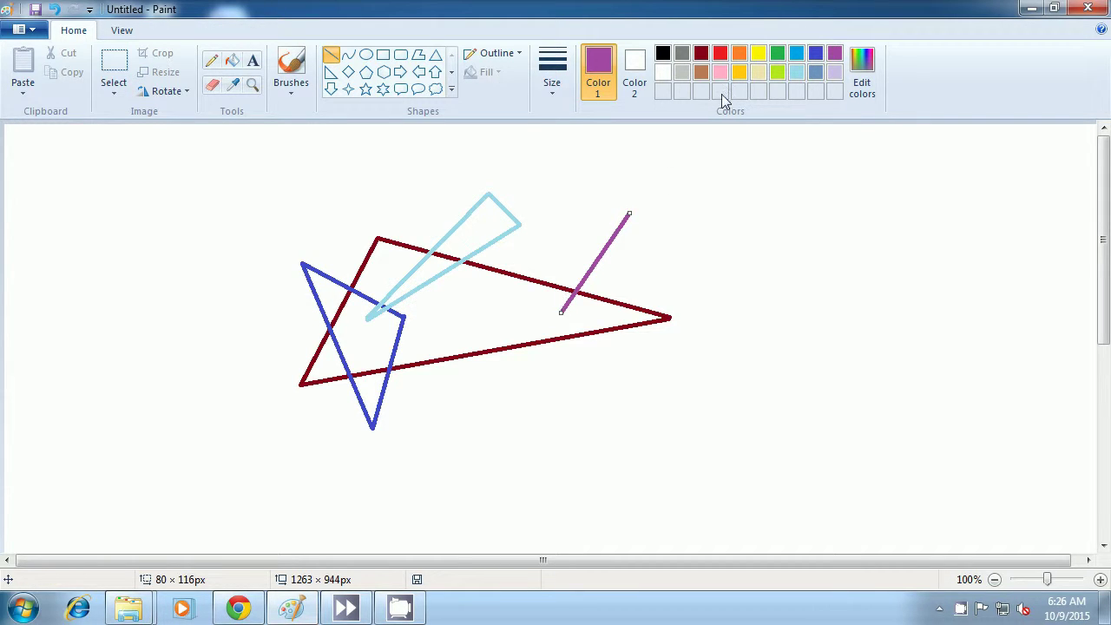
left_click(815, 53)
left_click(664, 211)
left_click_drag(631, 212, 624, 309)
left_click(689, 240)
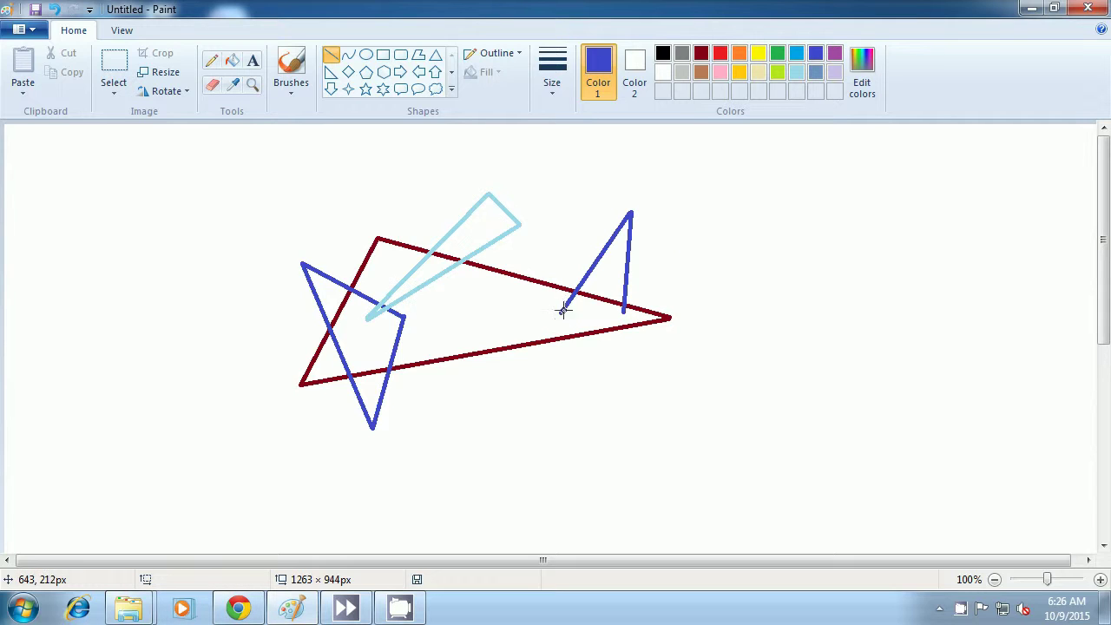
left_click_drag(561, 313, 625, 313)
left_click(748, 246)
Draw a lime triangle about 110 px wide from three straight lines, crossing the lower edge of the dark red triangle.
left_click(781, 74)
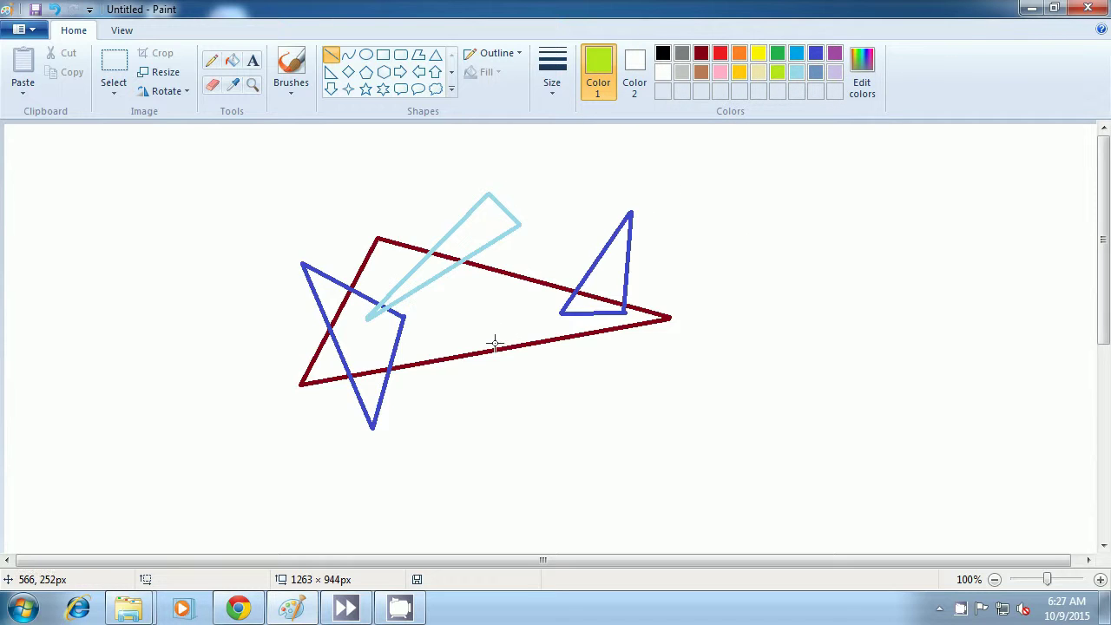
left_click_drag(474, 329, 474, 429)
left_click(555, 426)
left_click_drag(473, 430, 569, 362)
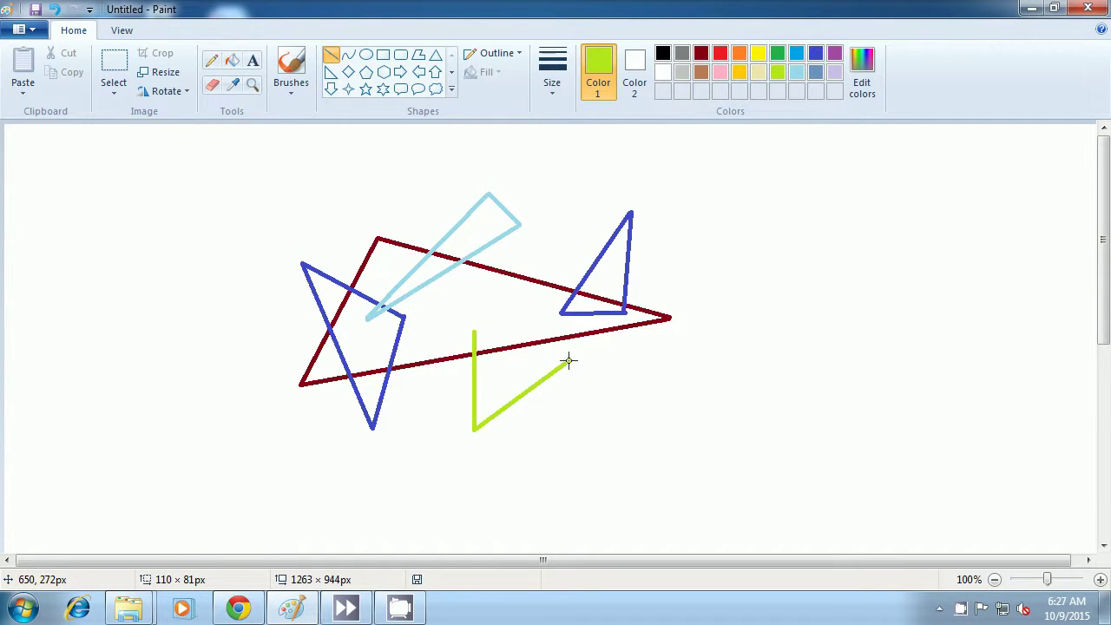
left_click_drag(568, 361, 568, 362)
left_click(645, 355)
left_click_drag(571, 358, 473, 331)
left_click(739, 331)
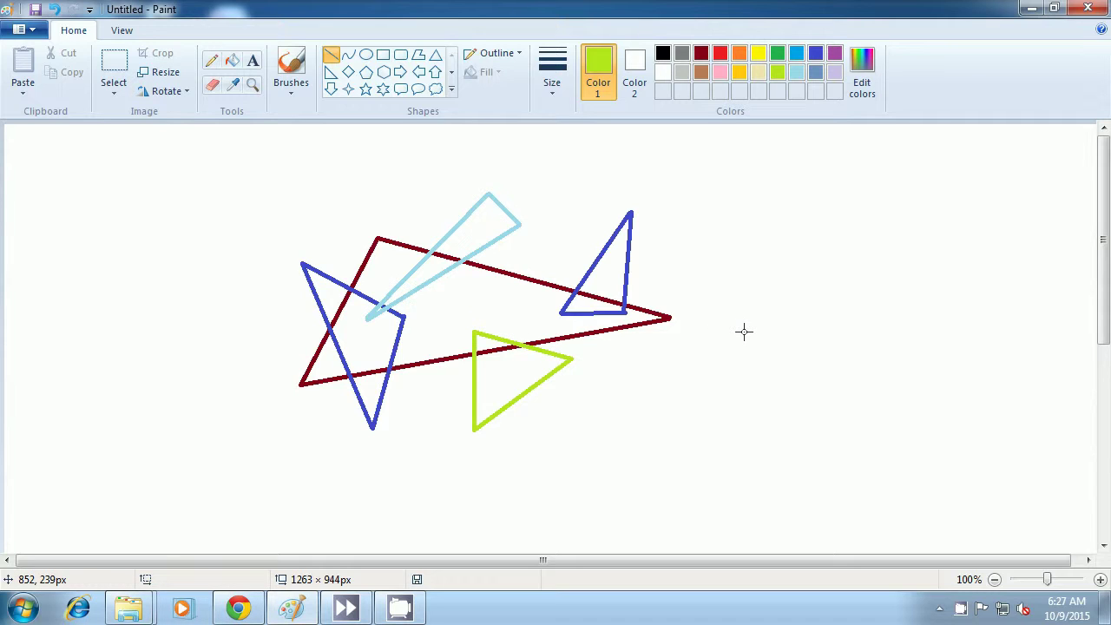
Draw a small black triangle from three straight lines below the dark red triangle, with its right tip inside the lime triangle.
left_click(664, 56)
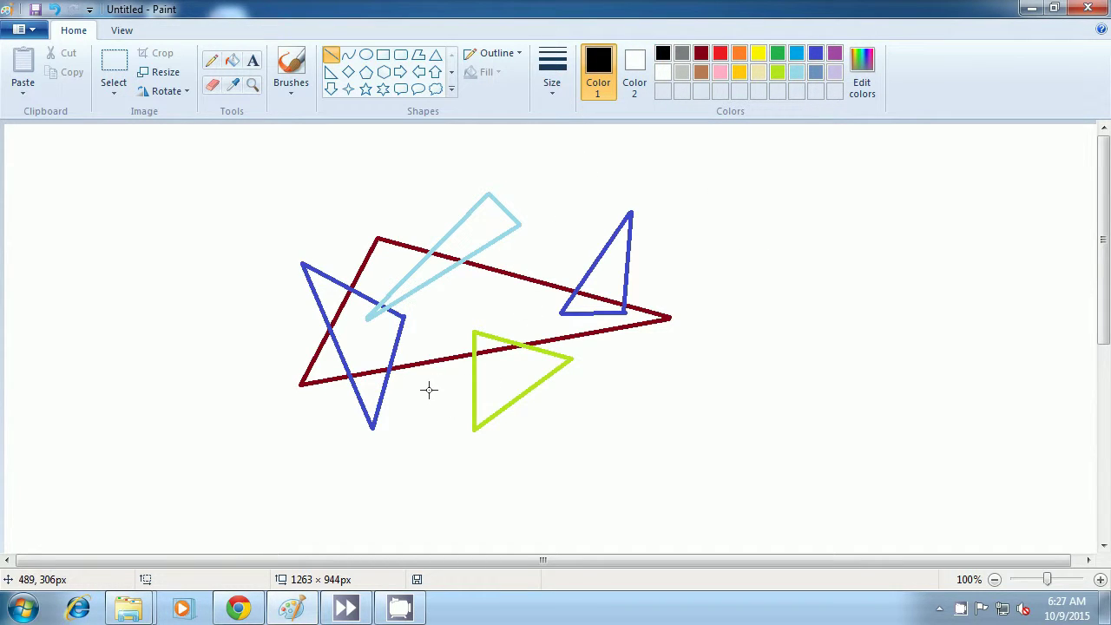
left_click_drag(419, 382, 432, 431)
left_click(432, 432)
left_click_drag(432, 431, 490, 392)
left_click(561, 397)
left_click_drag(421, 382, 490, 391)
left_click(615, 395)
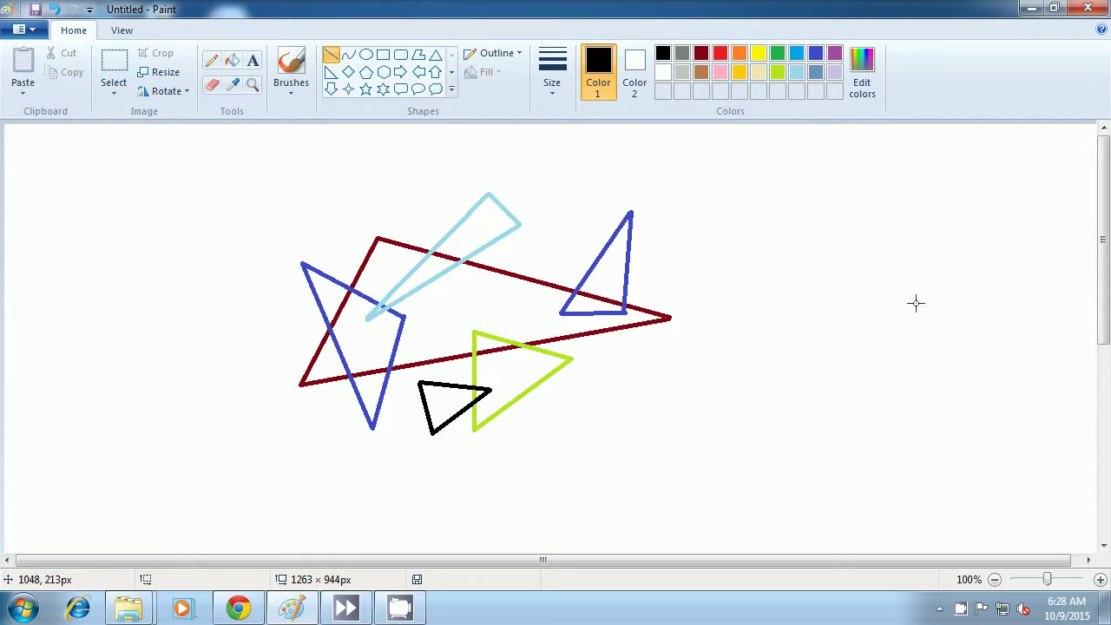
Draw a small green triangle about 73 px wide from three straight lines, overlapping the upper part of the light turquoise triangle.
left_click(777, 57)
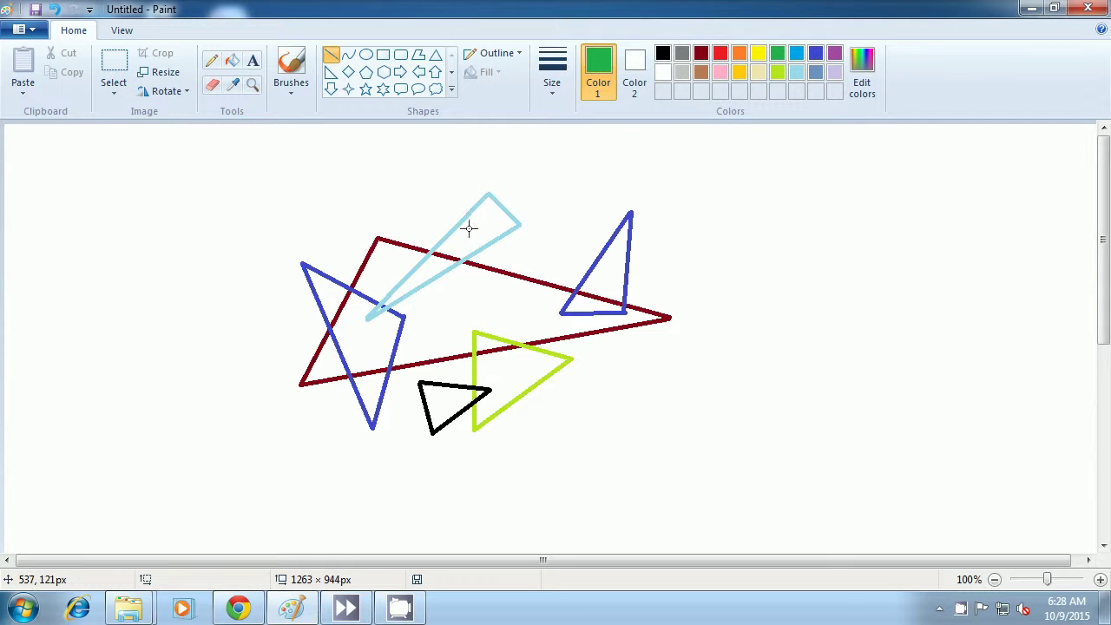
left_click_drag(463, 231, 484, 209)
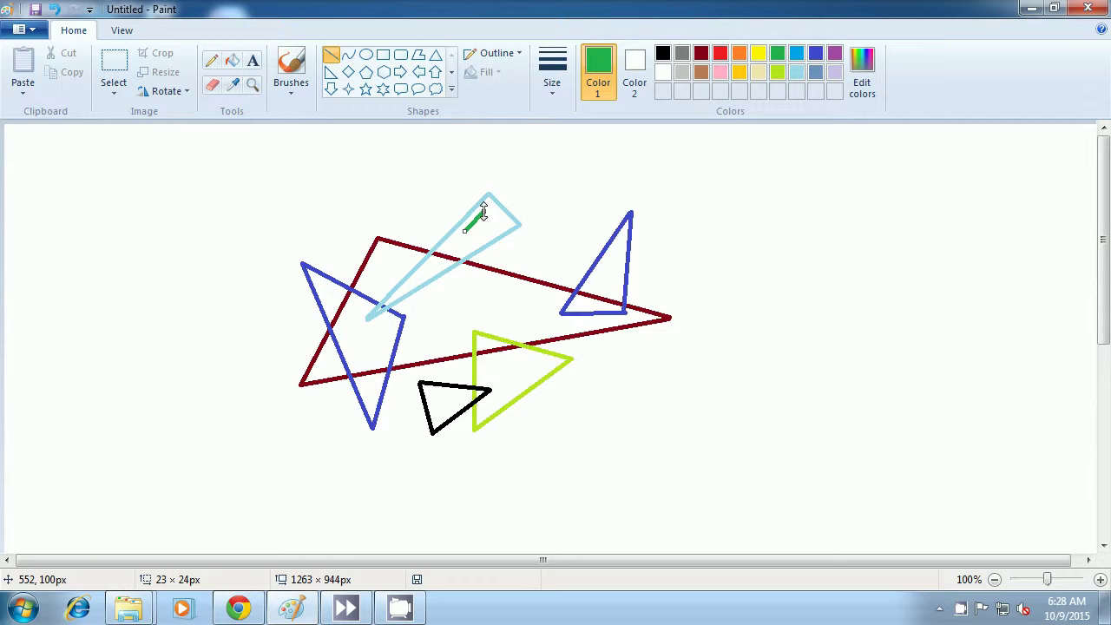
left_click(580, 175)
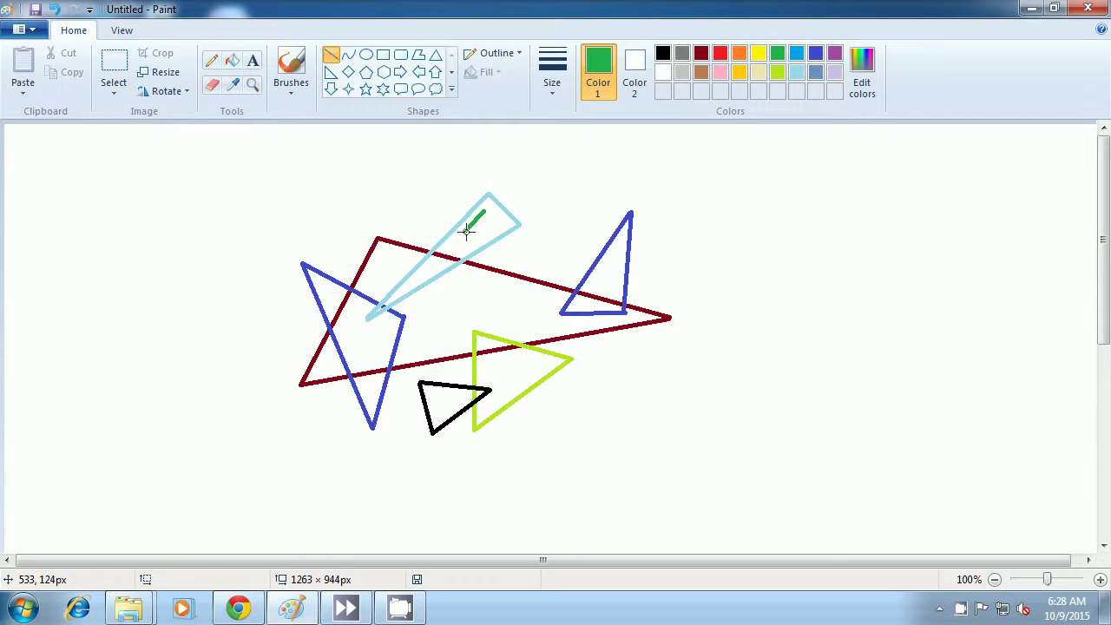
left_click_drag(466, 229, 421, 193)
left_click(620, 191)
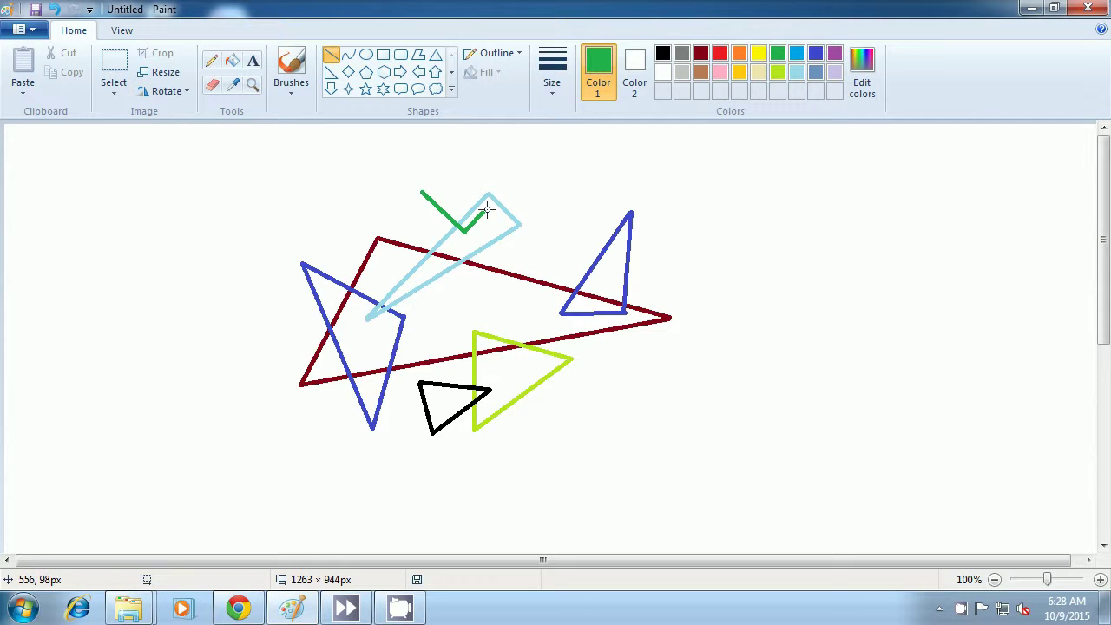
left_click_drag(485, 210, 423, 193)
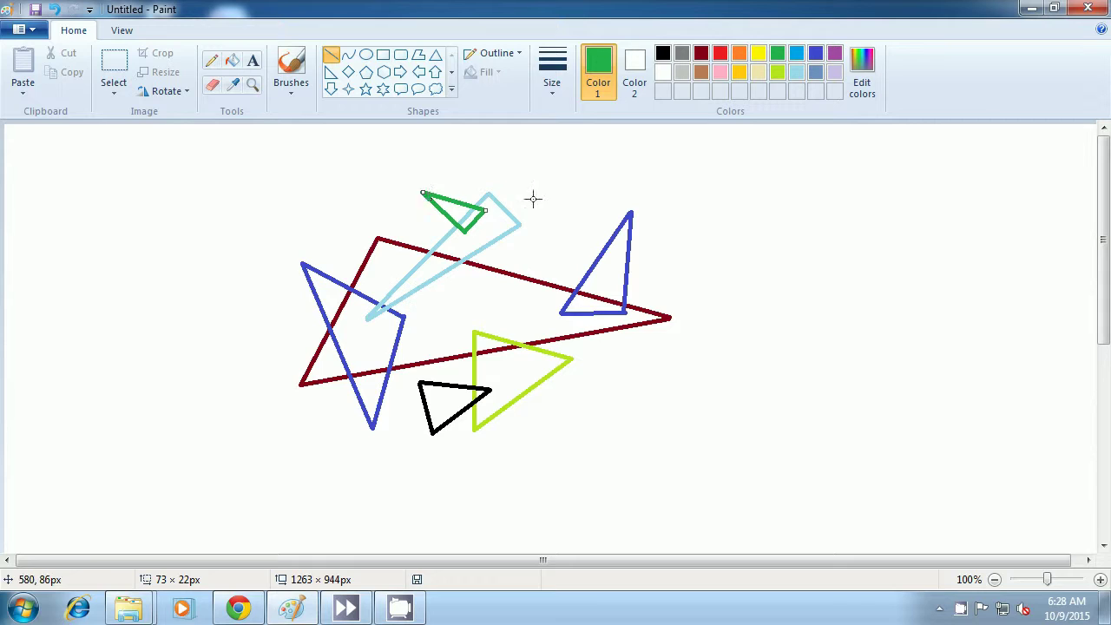
Draw a small dark red triangle from three straight lines over the large dark red triangle's lower-left corner, with its apex inside the indigo triangle.
left_click(639, 194)
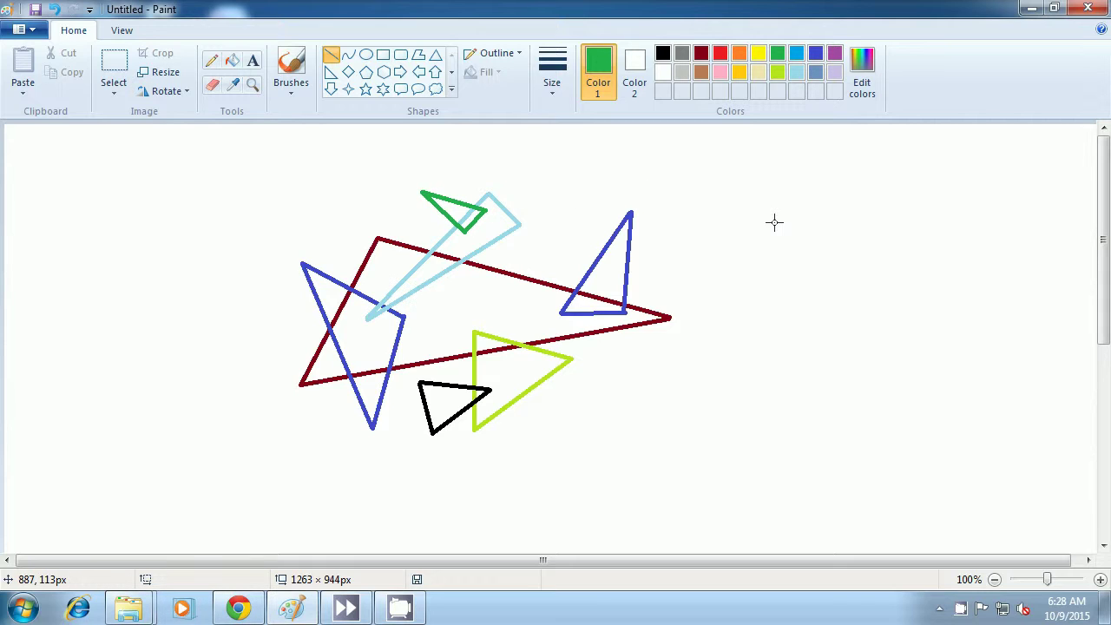
left_click(700, 54)
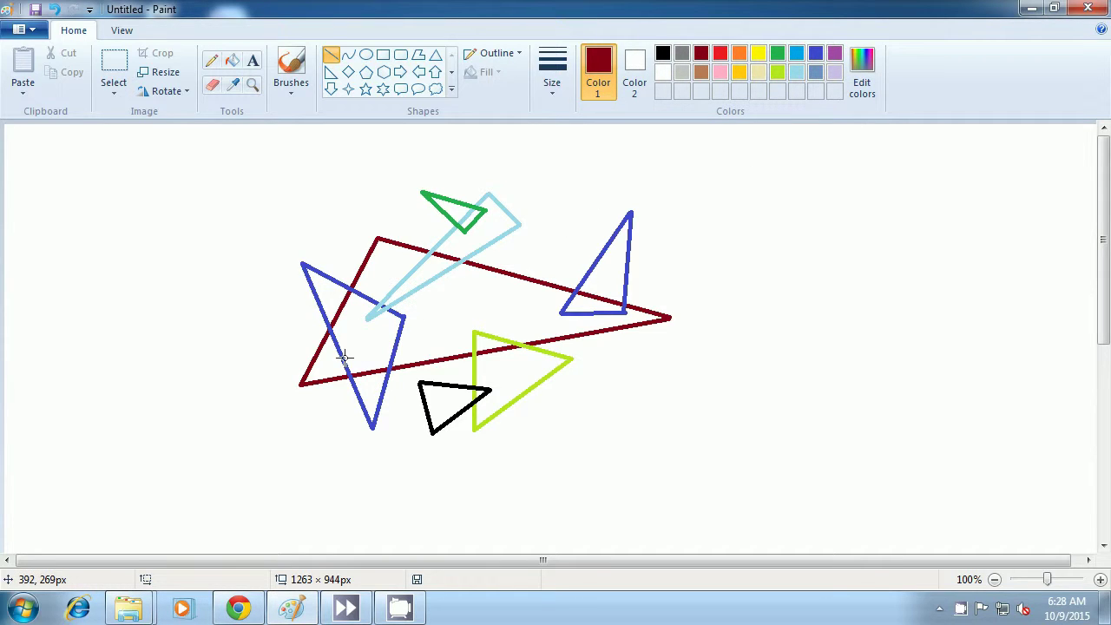
left_click_drag(344, 328, 372, 388)
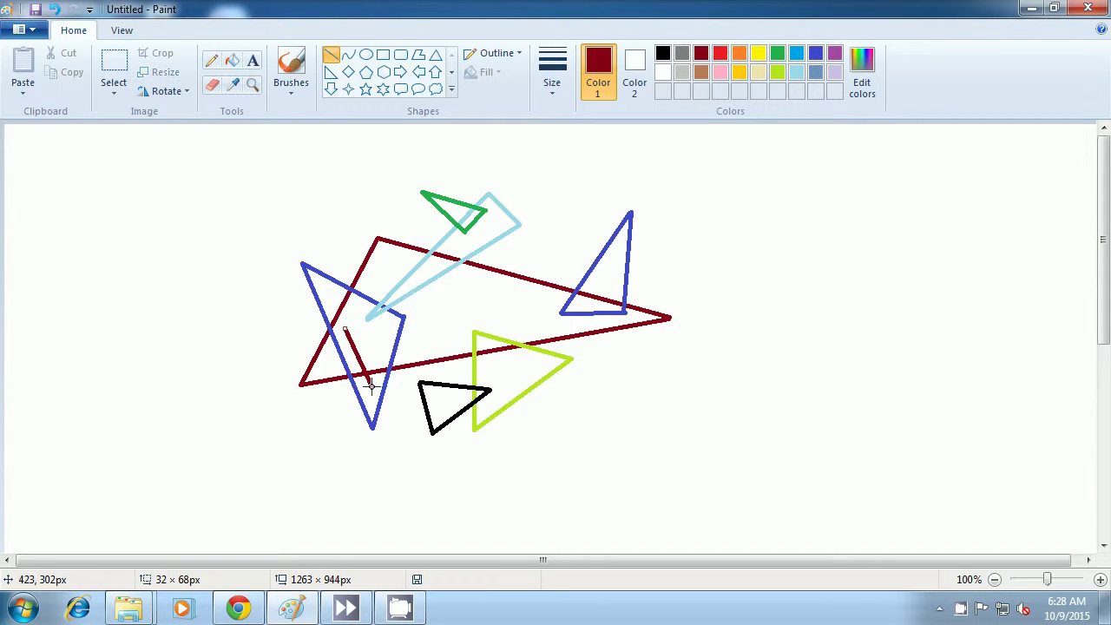
left_click(319, 401)
left_click_drag(345, 328, 298, 412)
left_click(258, 411)
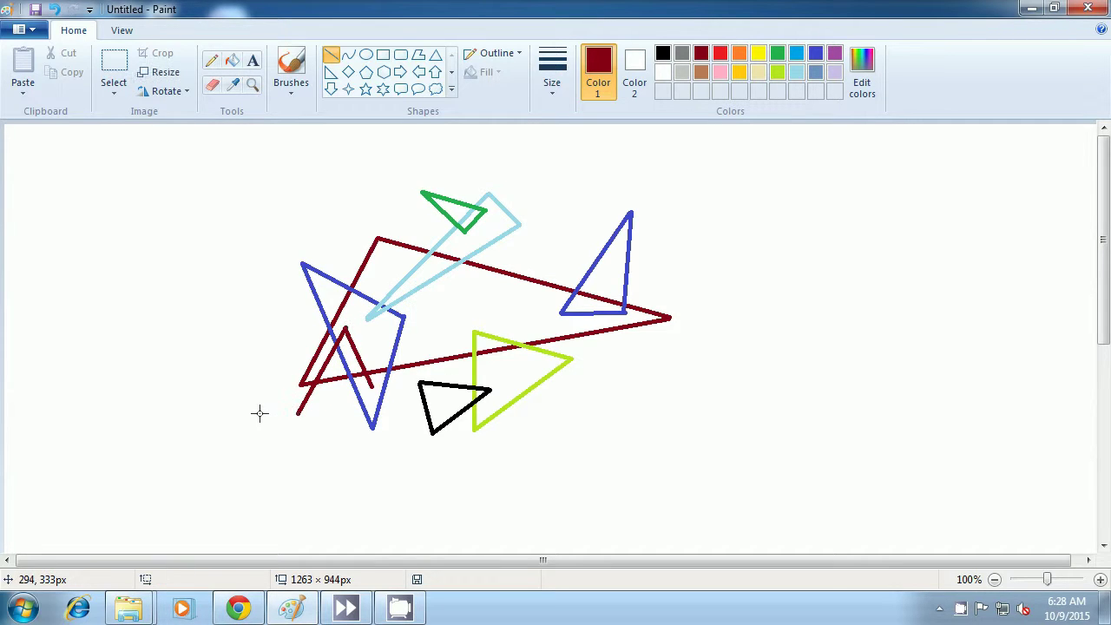
left_click_drag(298, 414, 372, 387)
left_click(673, 405)
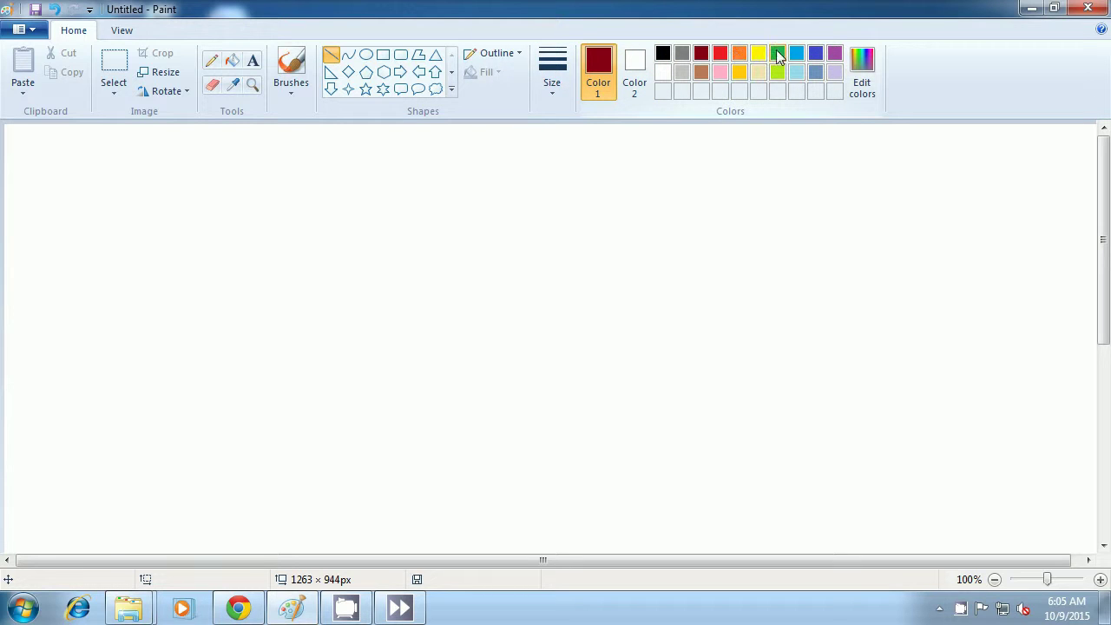
On the blank canvas, draw the first two green mountain peaks as a connected zigzag of straight lines starting near the left edge.
left_click(778, 55)
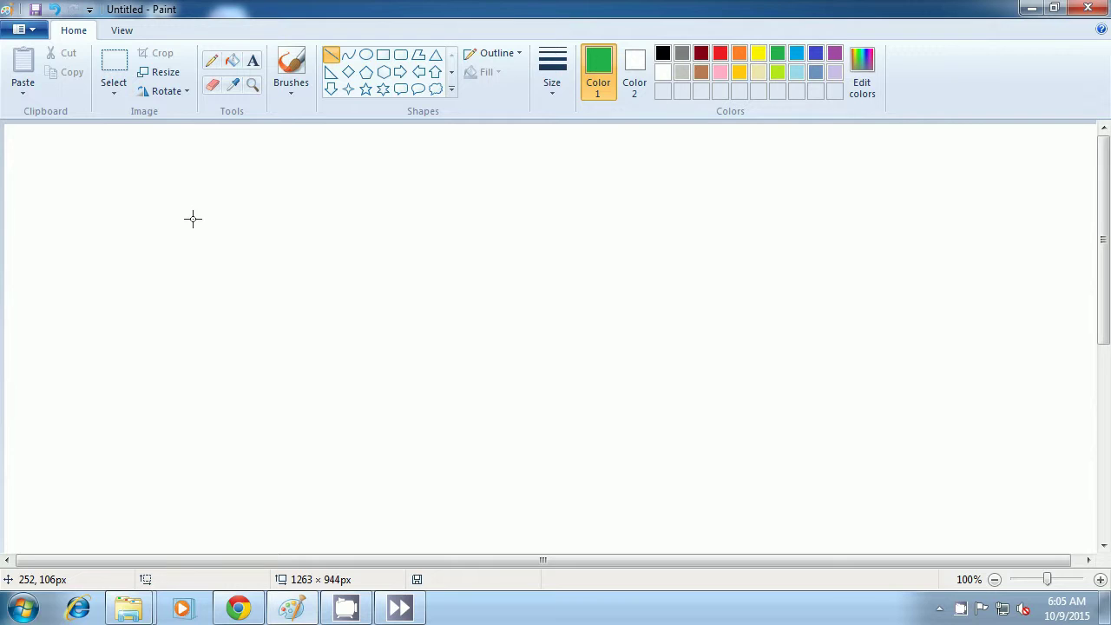
left_click_drag(46, 274, 121, 162)
left_click(154, 165)
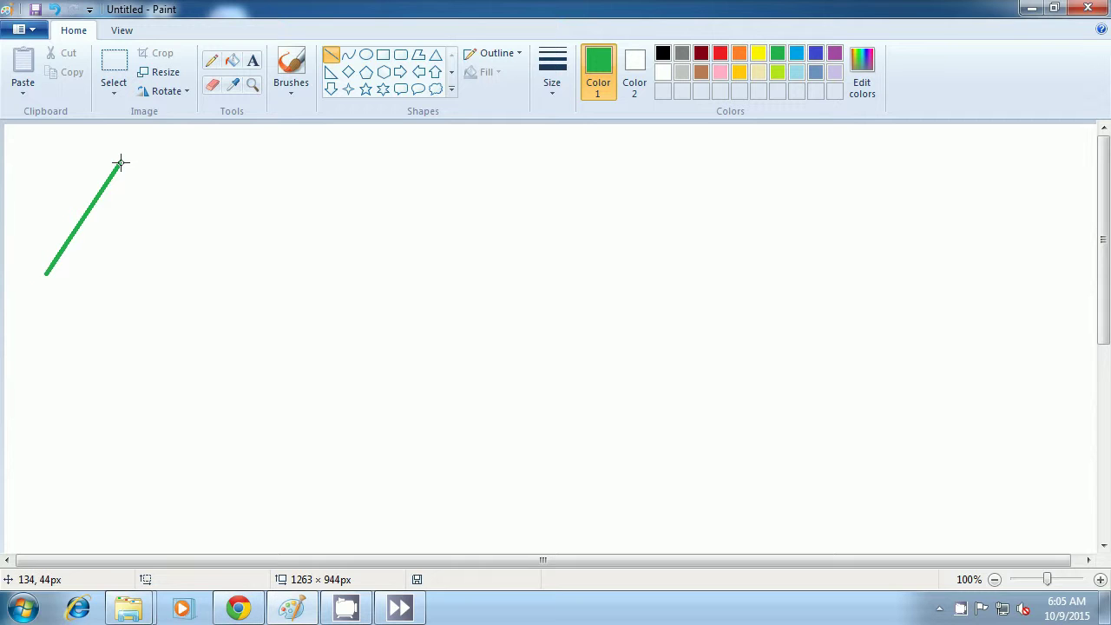
left_click_drag(121, 161, 194, 259)
left_click(245, 250)
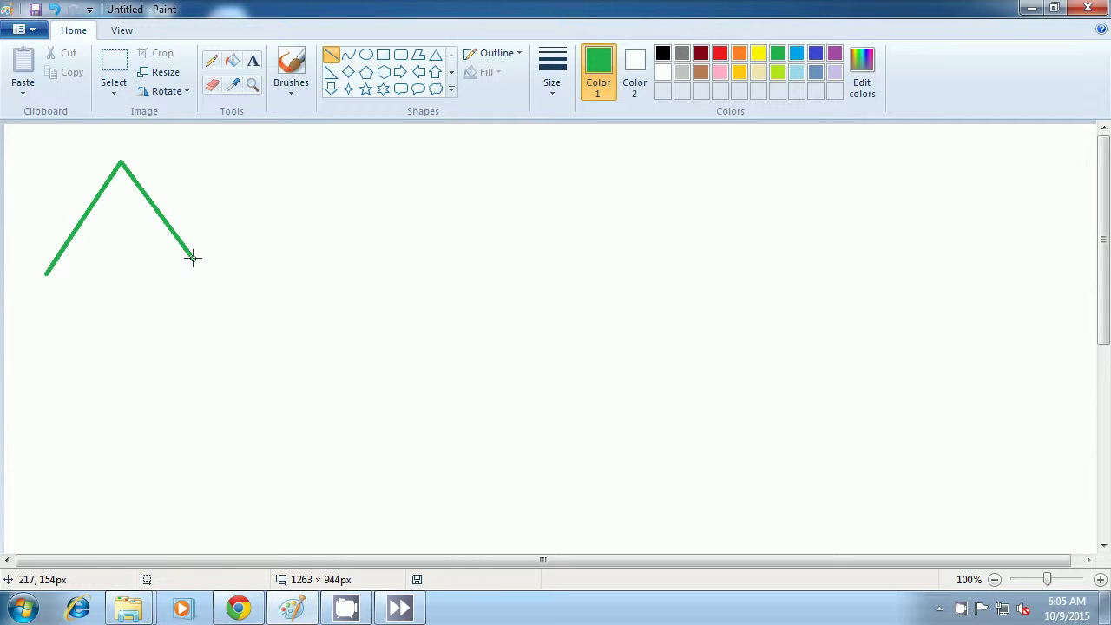
left_click_drag(194, 259, 263, 161)
left_click(304, 198)
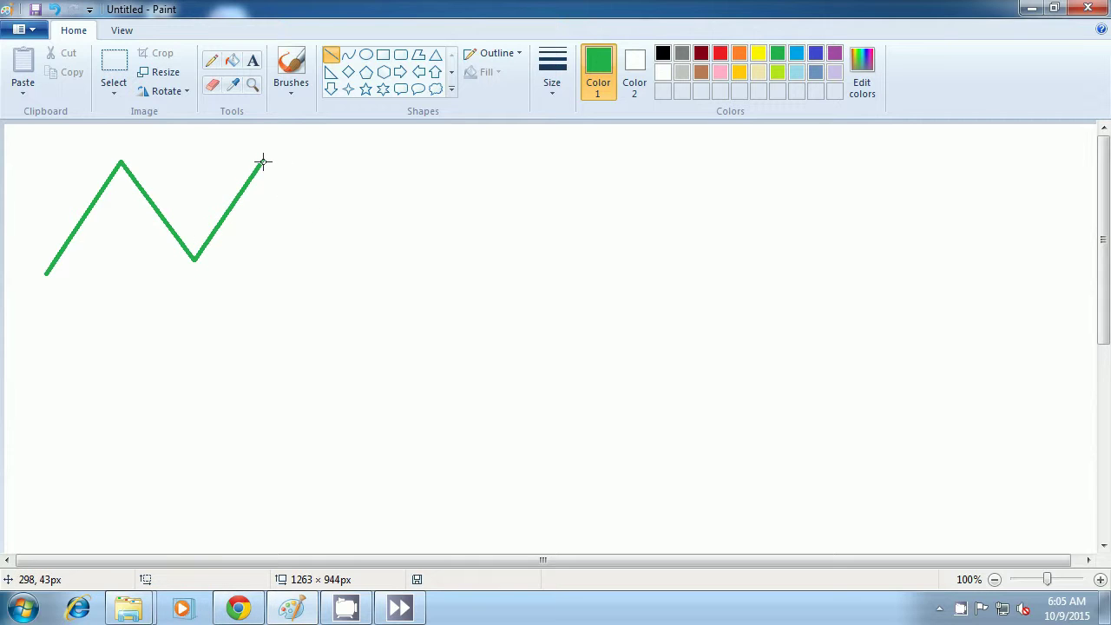
left_click_drag(263, 162, 349, 251)
left_click(425, 278)
Continue the green zigzag with a third and fourth peak, each about 100 px high, using connected straight lines.
left_click_drag(349, 251, 414, 155)
left_click(439, 205)
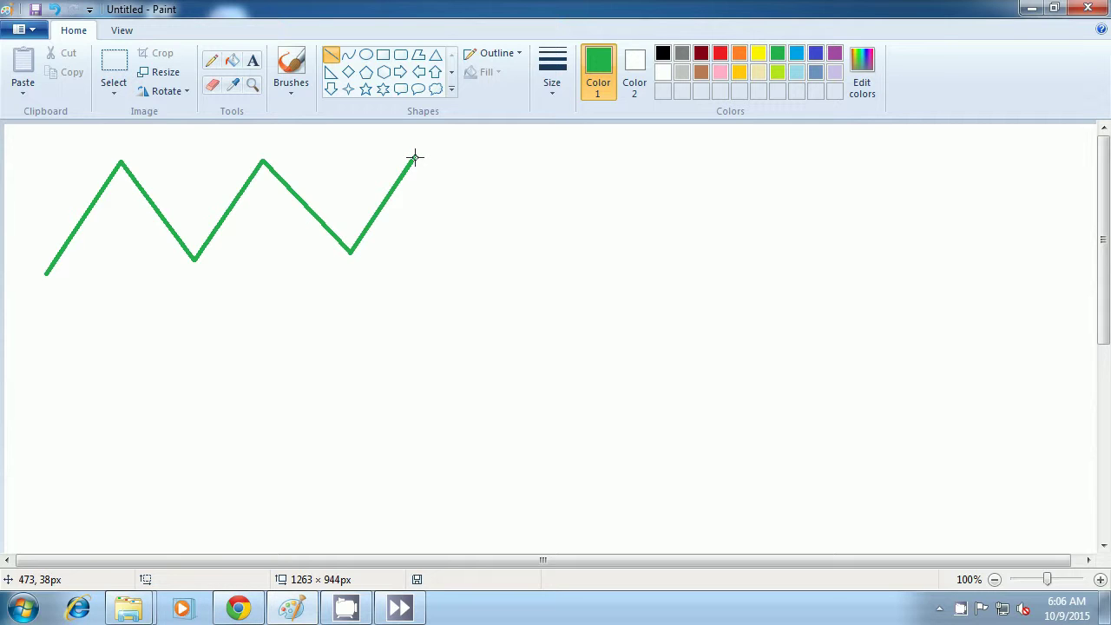
left_click_drag(415, 157, 507, 242)
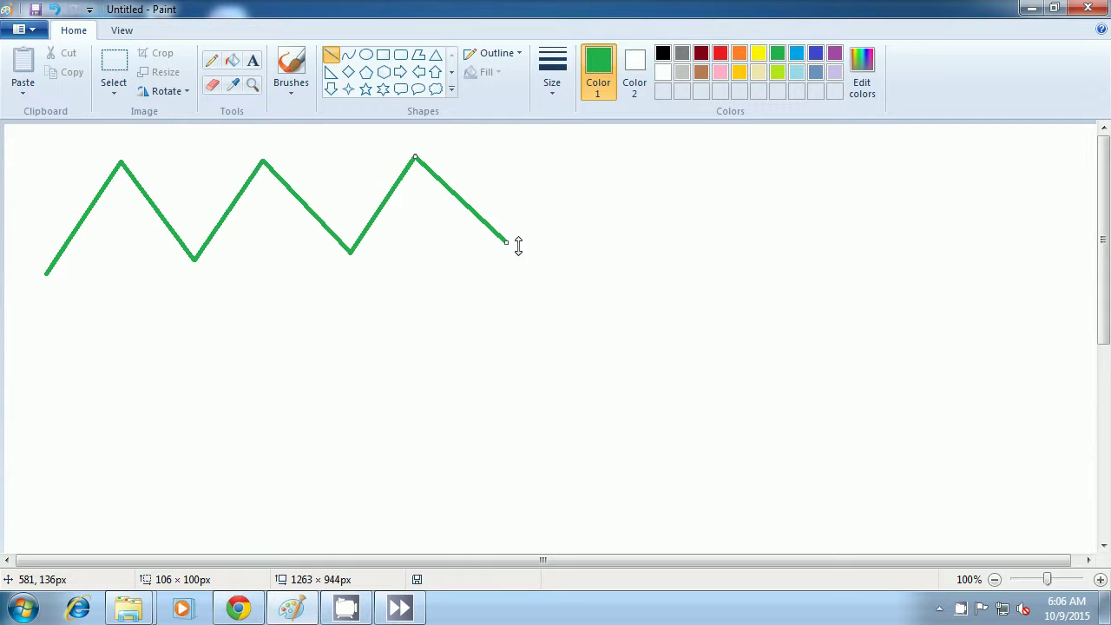
left_click(564, 263)
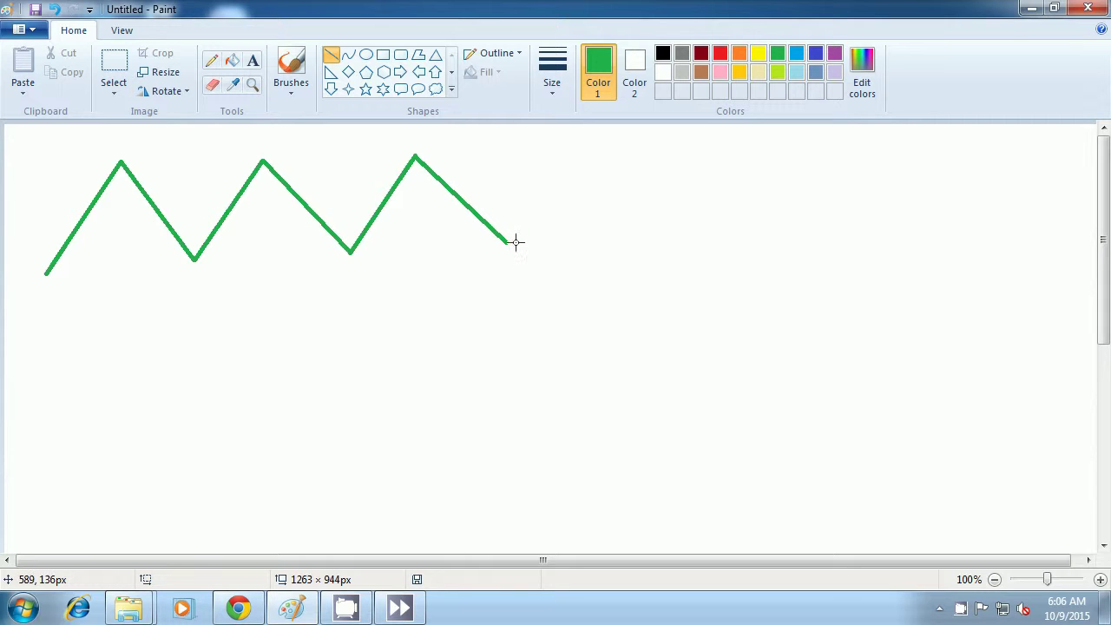
left_click_drag(508, 242, 572, 154)
left_click(607, 195)
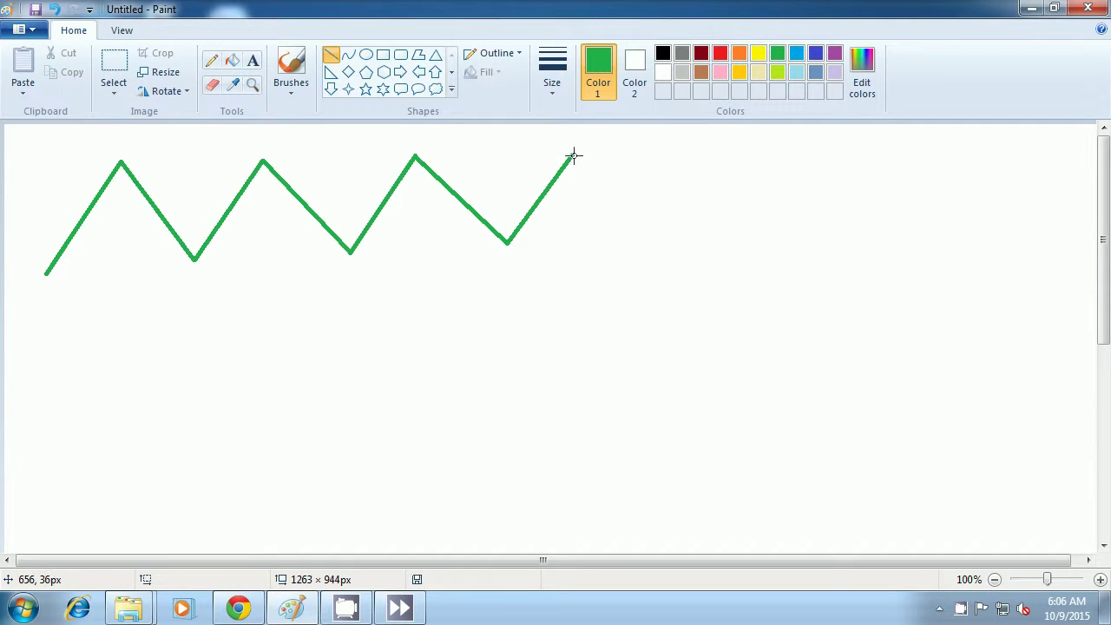
left_click_drag(574, 153, 650, 230)
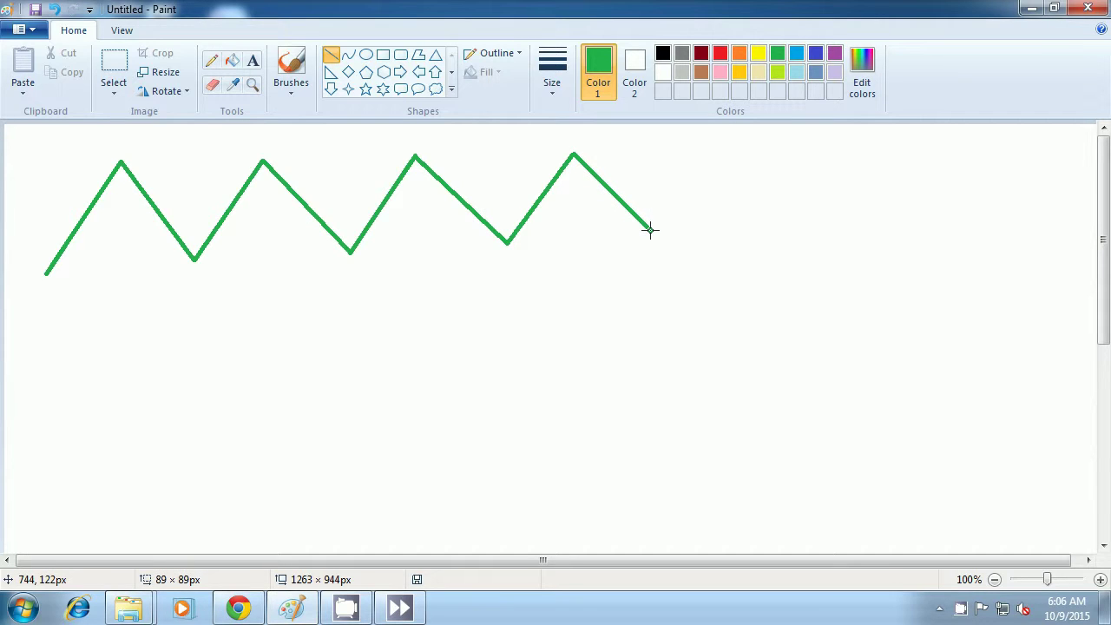
left_click_drag(650, 230, 651, 230)
left_click(710, 235)
Extend the green zigzag with a fifth and sixth peak, each about 100 px high, to complete the mountain range.
left_click_drag(653, 230, 723, 148)
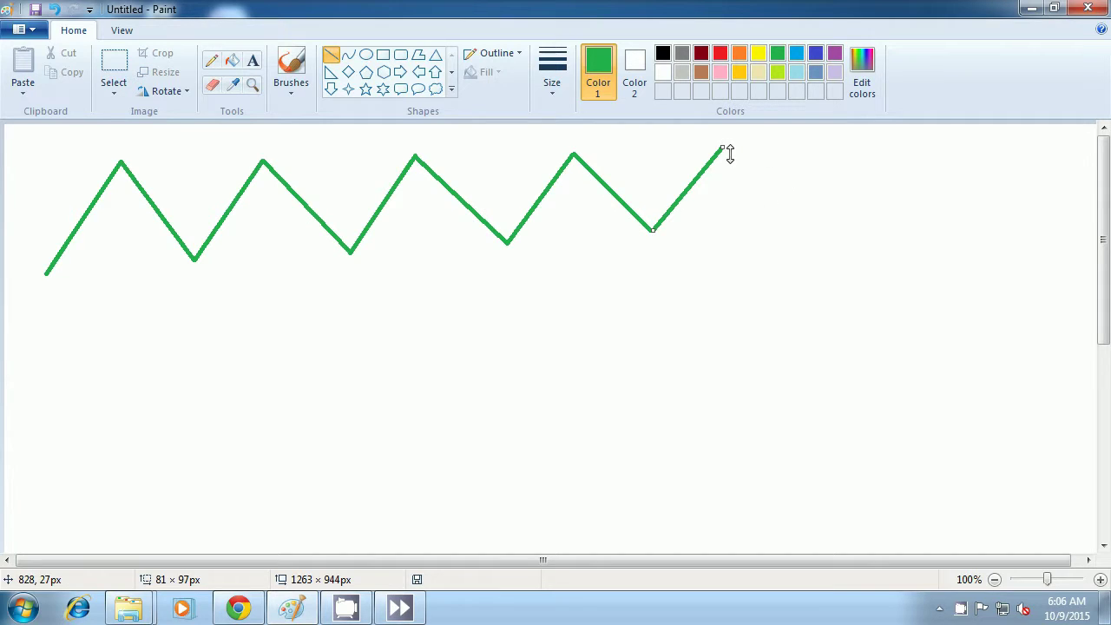
left_click(782, 197)
left_click_drag(723, 144, 799, 233)
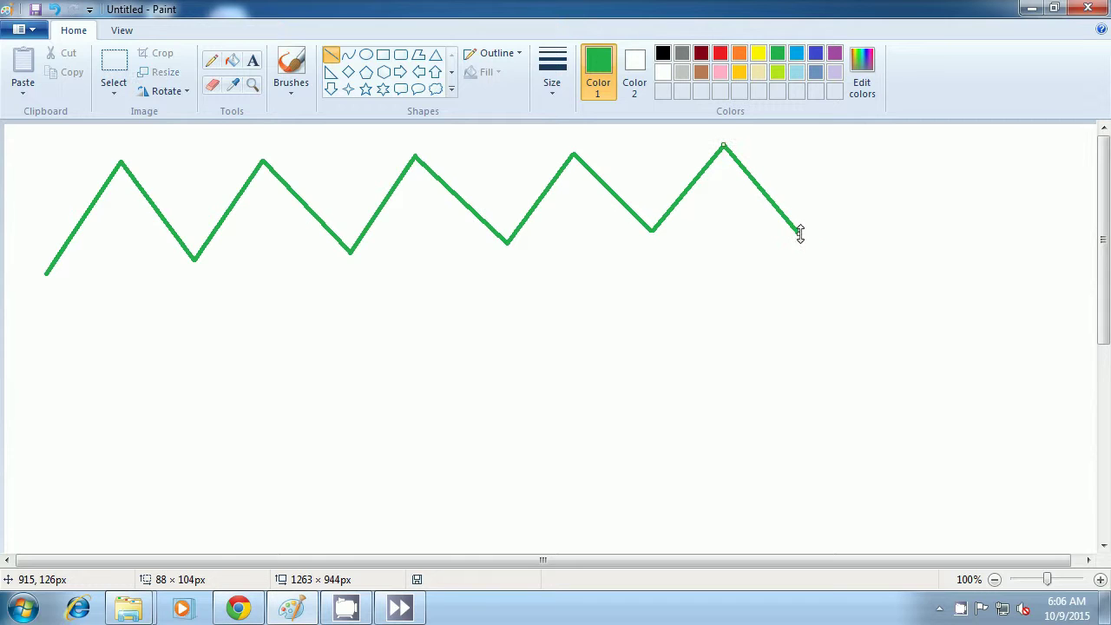
left_click(853, 238)
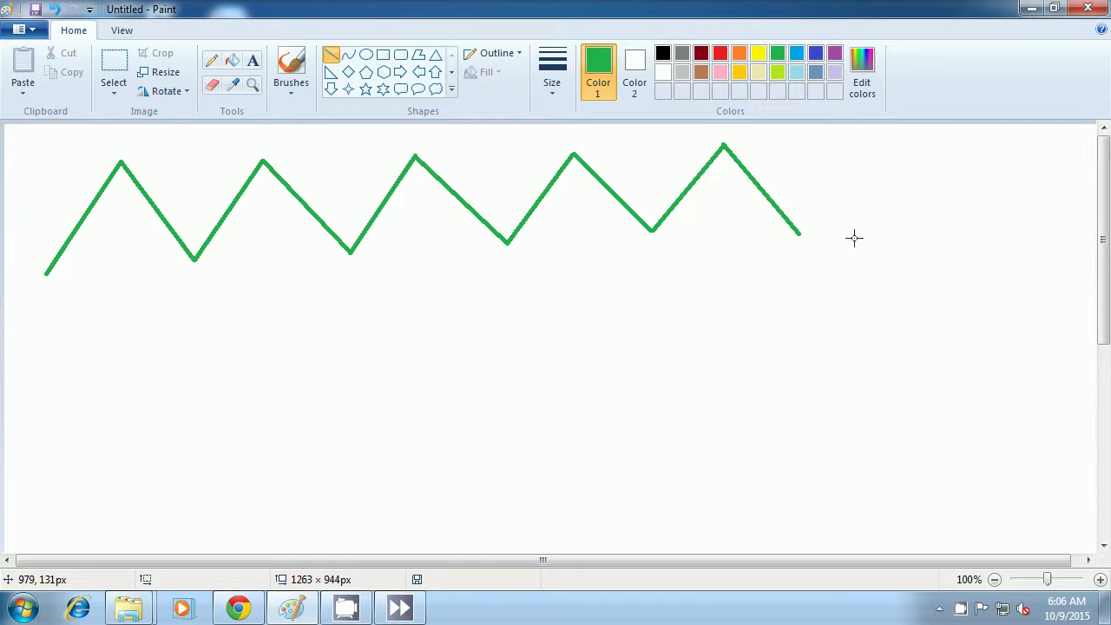
left_click_drag(798, 233, 860, 143)
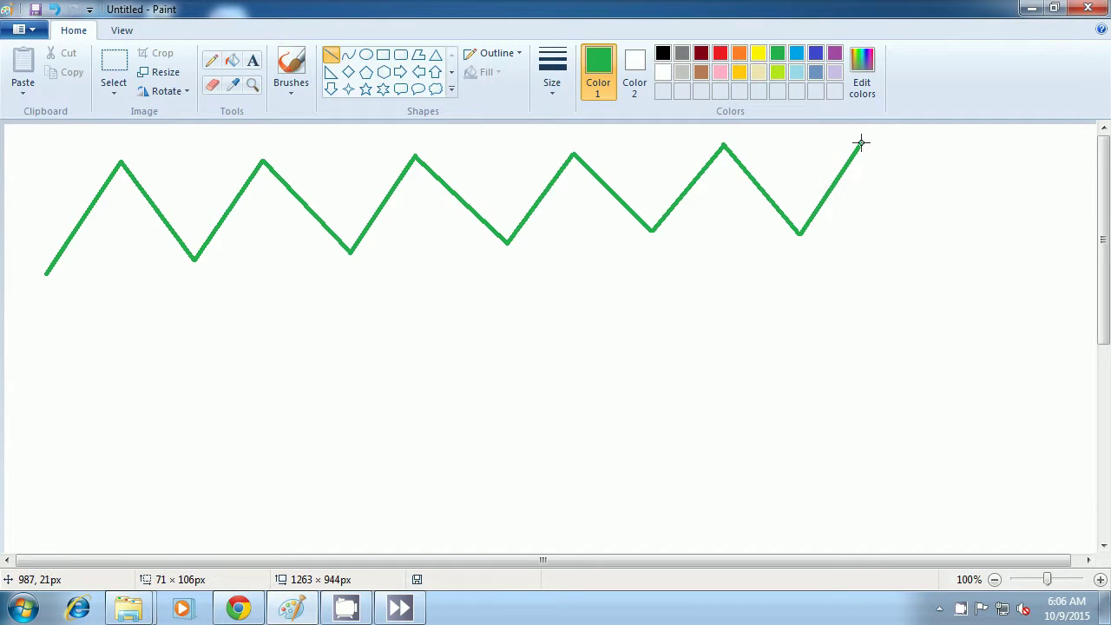
left_click(898, 191)
left_click_drag(861, 140, 943, 237)
left_click(940, 283)
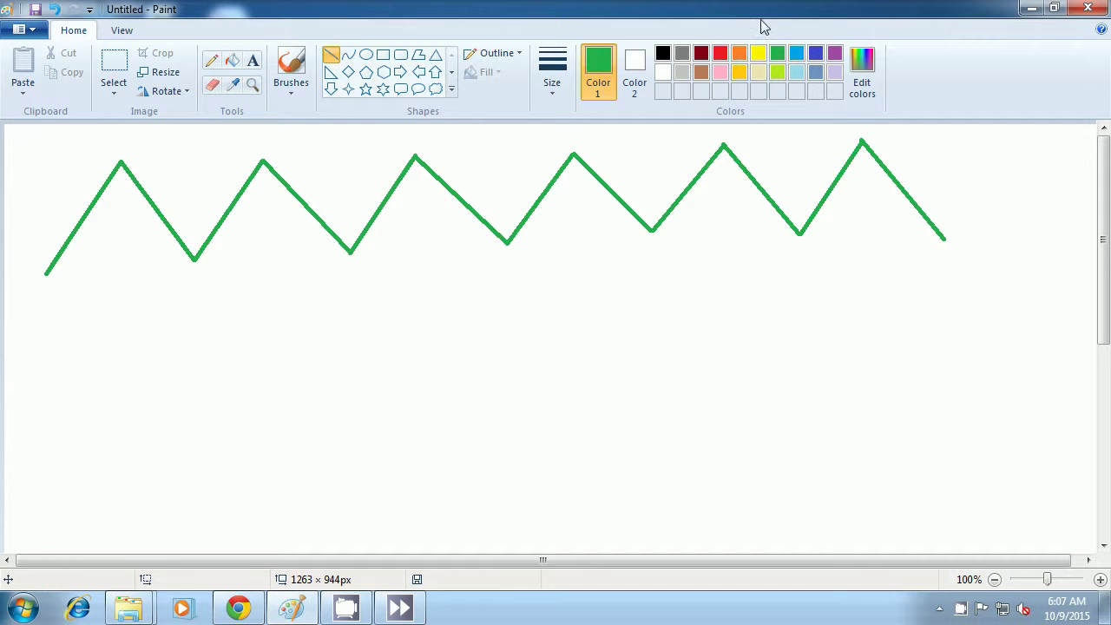
Draw a dark red base line about 1038 px long under the peaks, joining the first and last ends of the green zigzag.
left_click(704, 52)
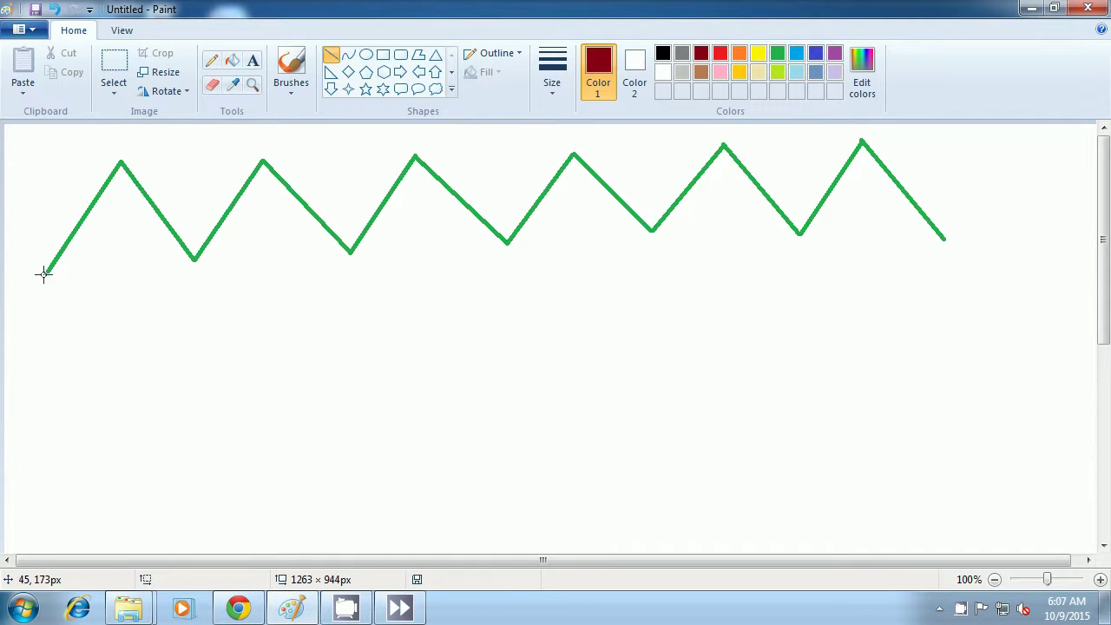
left_click_drag(45, 274, 943, 238)
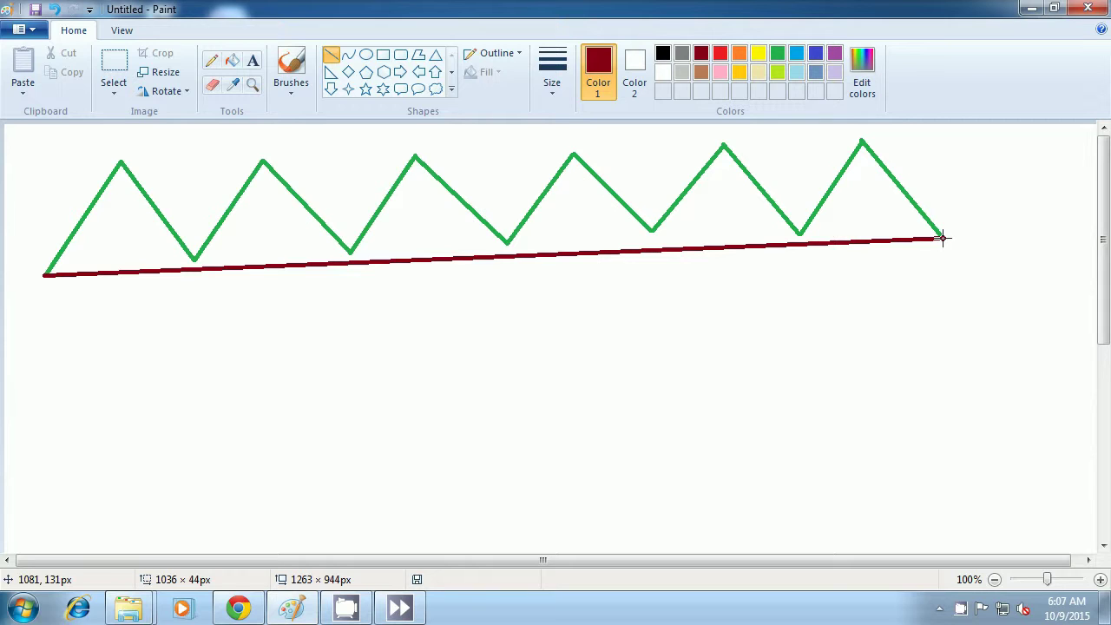
left_click_drag(943, 238, 943, 238)
mouse_move(944, 239)
left_mouse_down()
mouse_move(935, 233)
mouse_move(945, 241)
left_mouse_up()
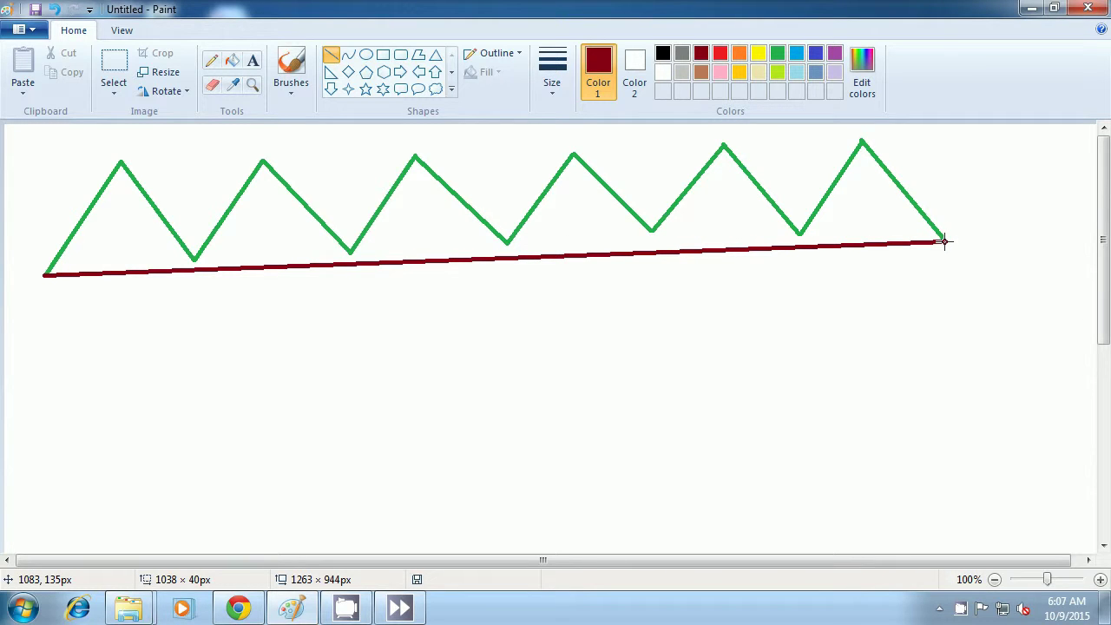
left_click_drag(944, 241, 944, 241)
left_click(995, 274)
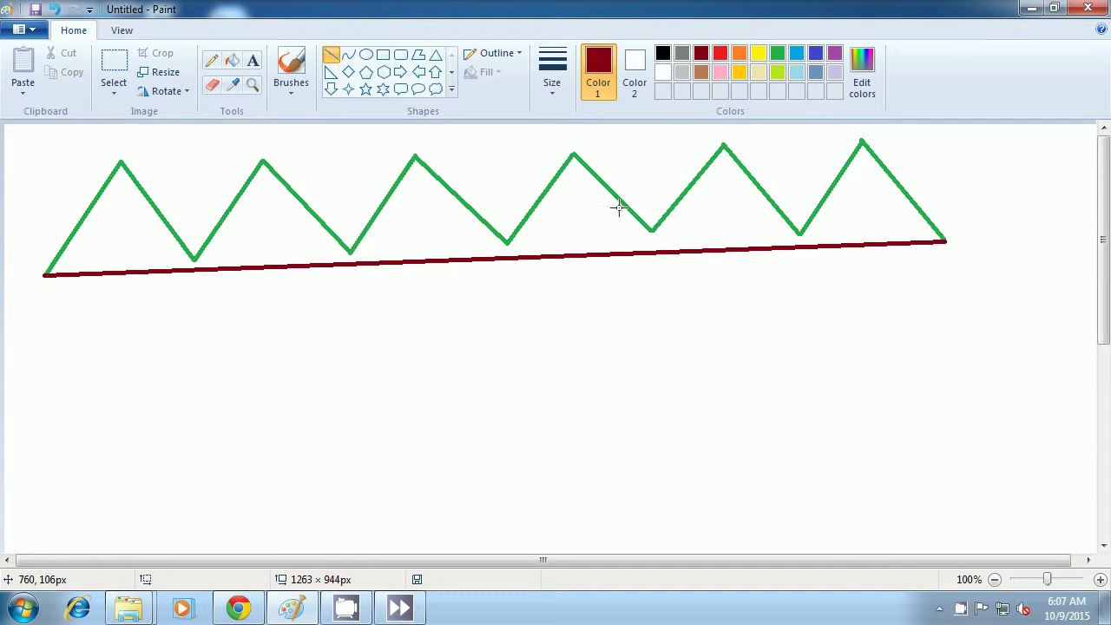
Erase two small gaps in the dark red base line, one on each side of the valley between the second and third peaks.
left_click(211, 87)
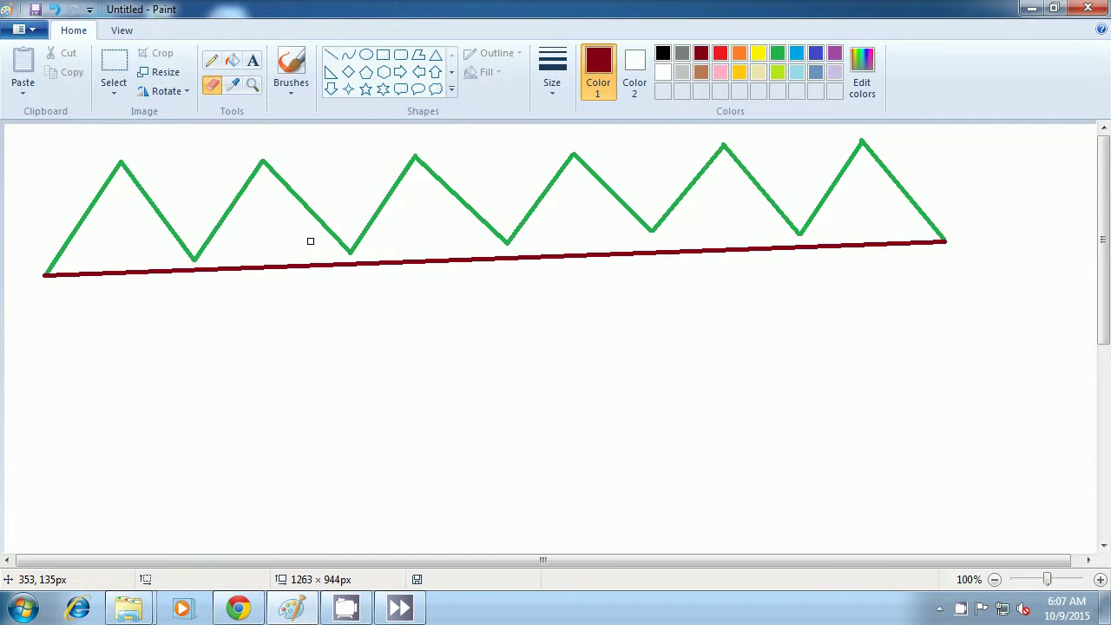
left_click_drag(313, 254, 318, 275)
left_click_drag(390, 243, 403, 288)
Draw the left river bank in turquoise as three connected straight lines from the second peak's right slope through the left gap to the lower canvas.
left_click(331, 57)
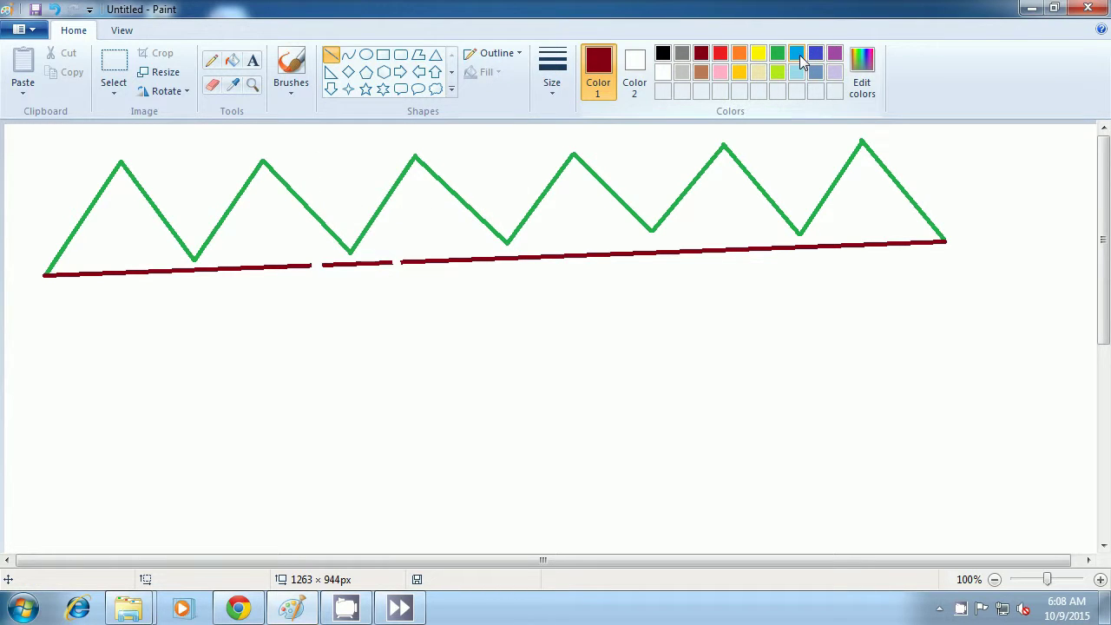
left_click(798, 54)
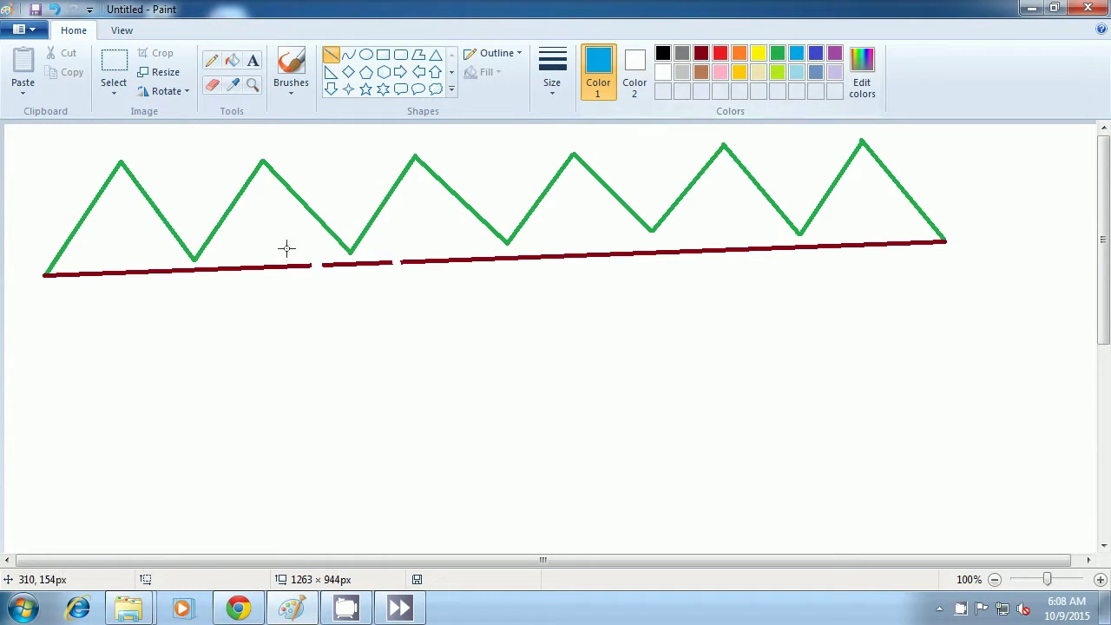
left_click_drag(306, 206, 329, 308)
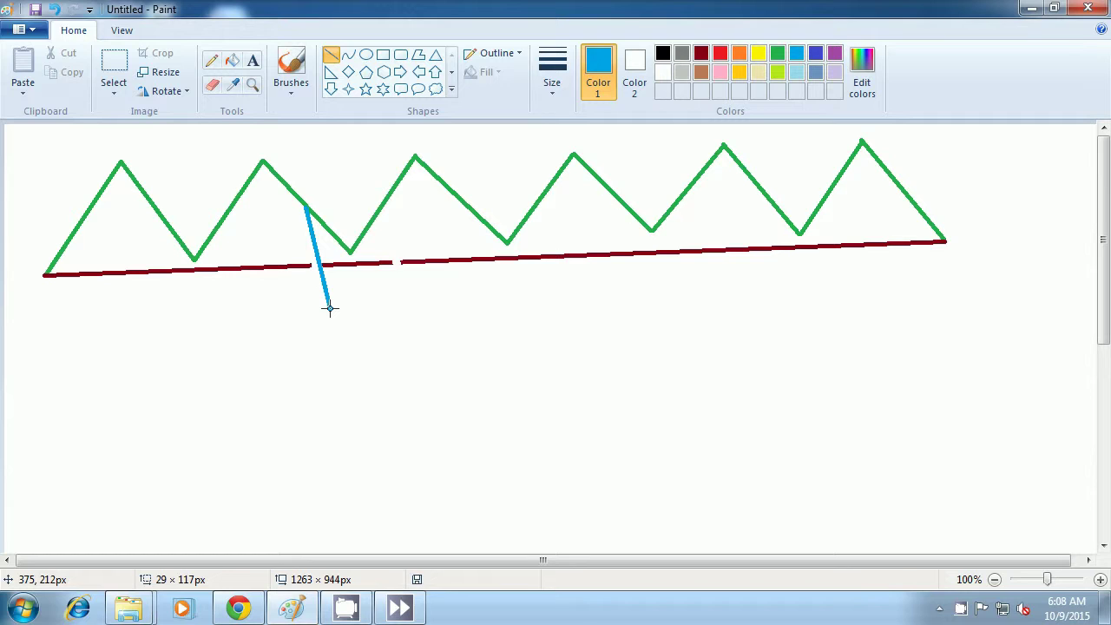
left_click_drag(329, 308, 318, 311)
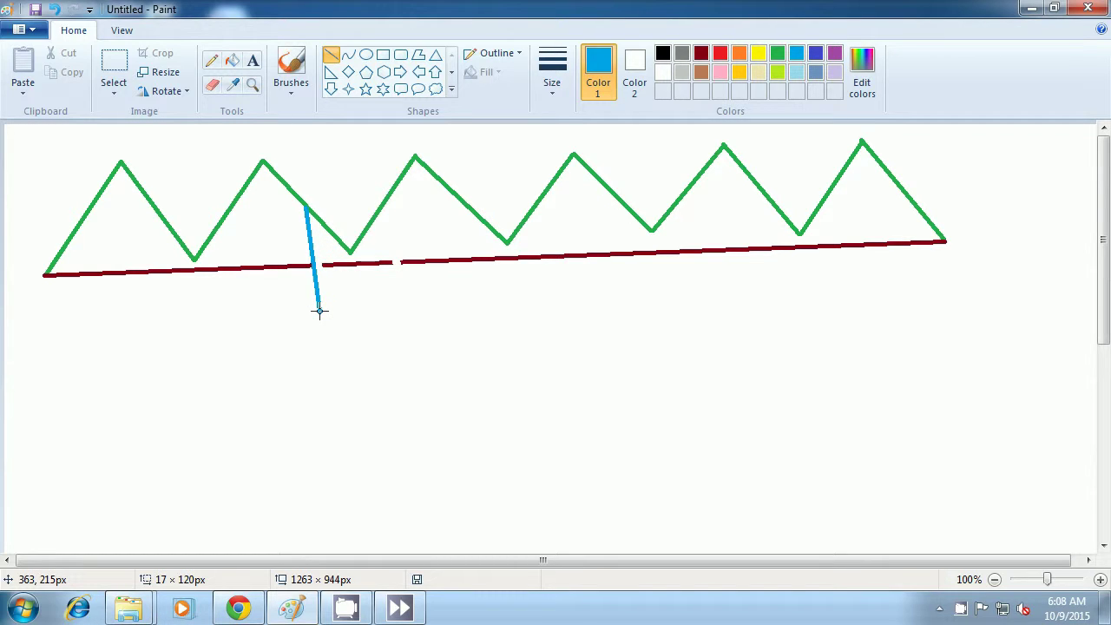
left_click_drag(318, 311, 324, 351)
left_click(391, 364)
left_click_drag(324, 352, 424, 461)
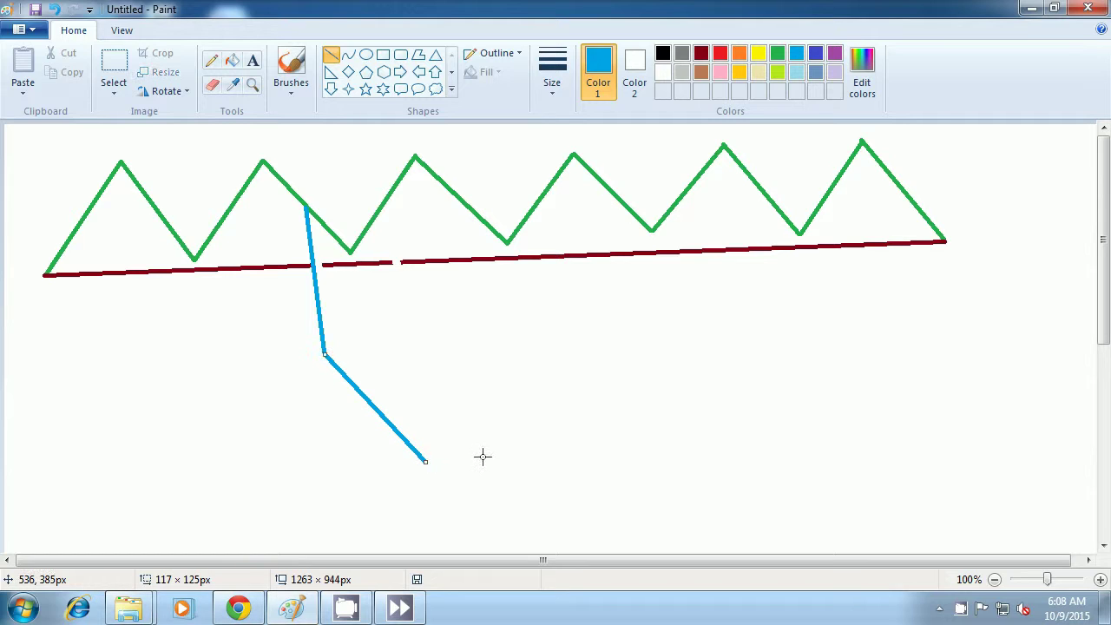
left_click(487, 457)
left_click_drag(427, 463, 481, 531)
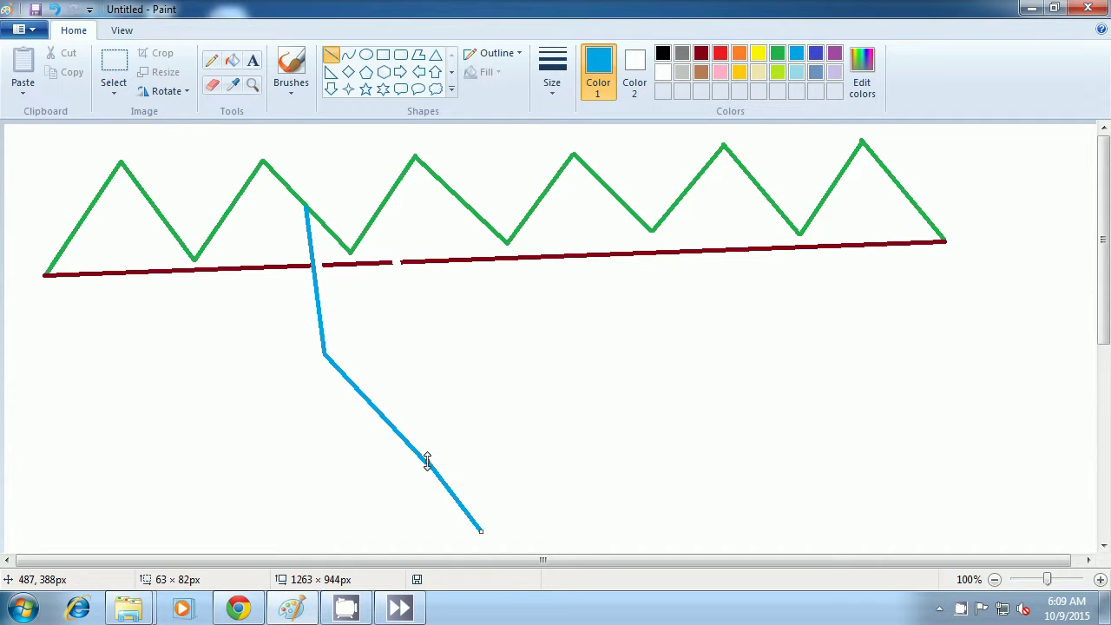
left_click(526, 447)
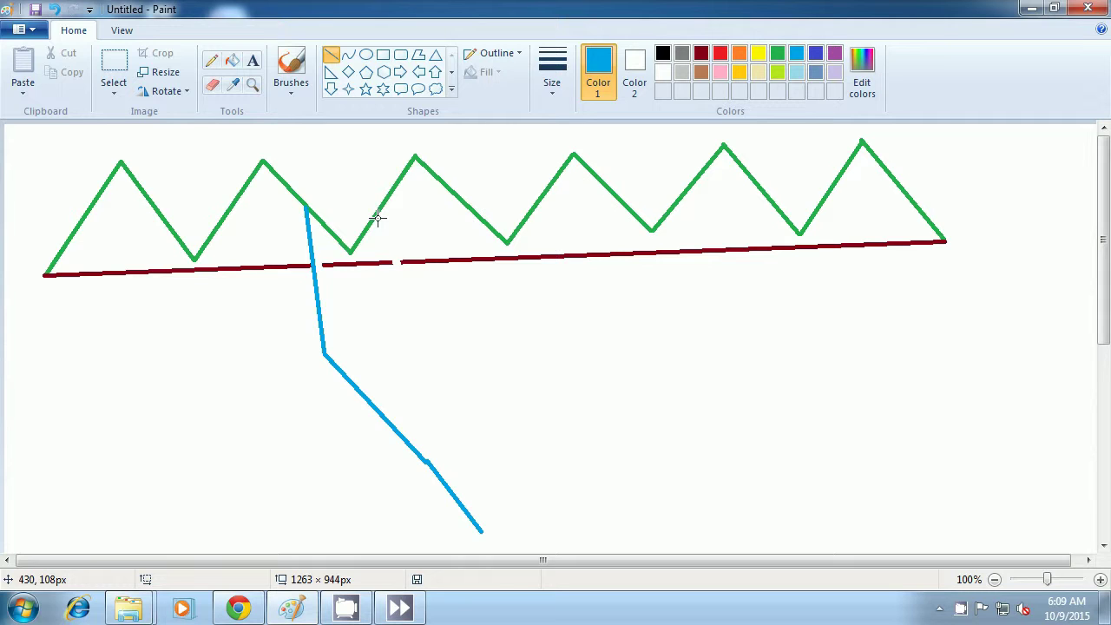
Draw the right river bank in turquoise as three connected straight lines from the third peak's left slope through the right gap, curving outward.
left_click_drag(376, 218, 430, 320)
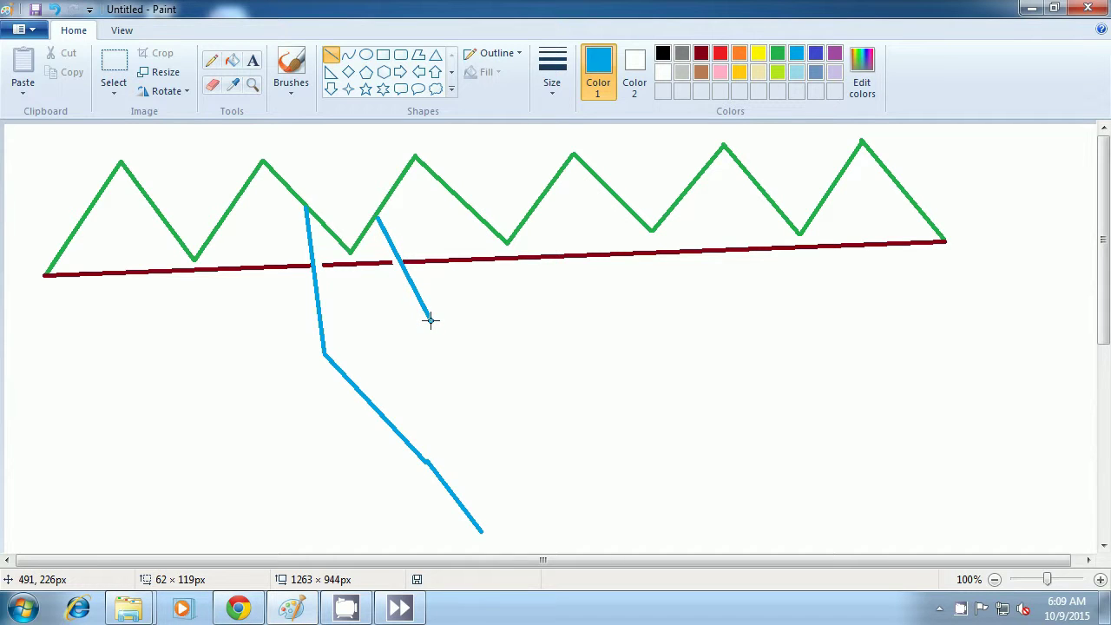
left_click_drag(430, 319, 430, 319)
left_click(496, 328)
left_click_drag(432, 322, 595, 436)
left_click(666, 404)
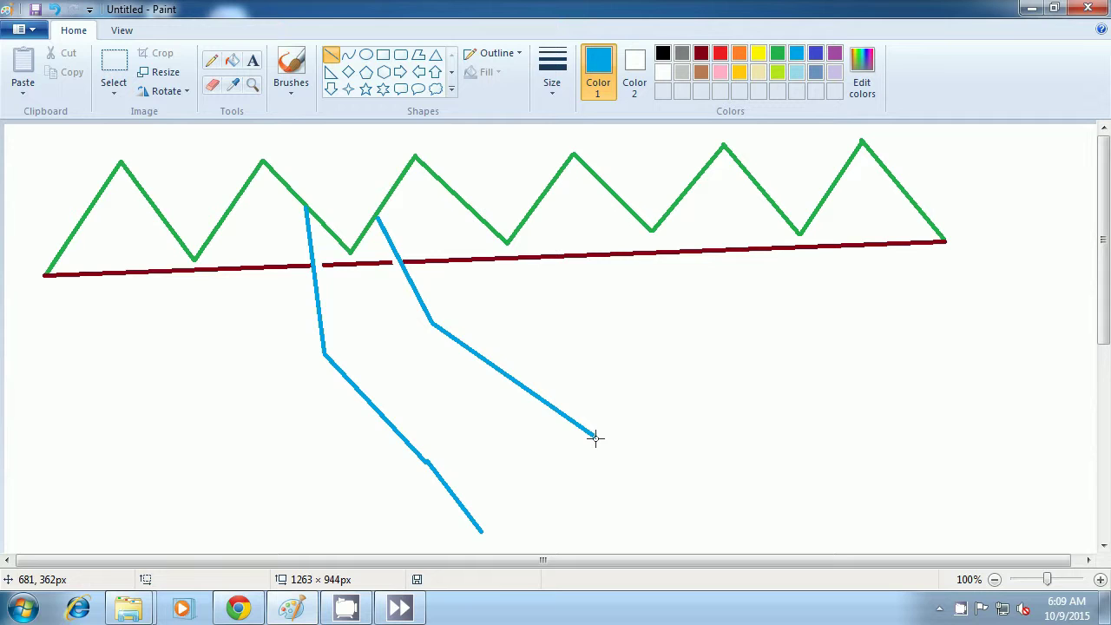
left_click_drag(595, 437, 742, 491)
left_click(819, 484)
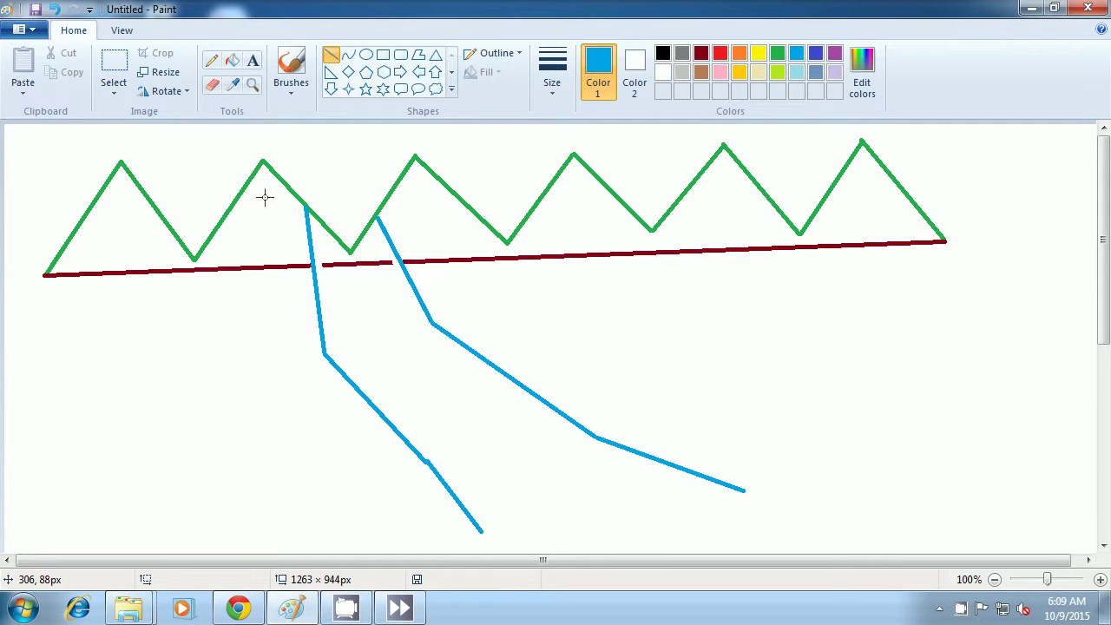
Erase the remaining piece of the dark red base line between the two turquoise river banks.
left_click(211, 84)
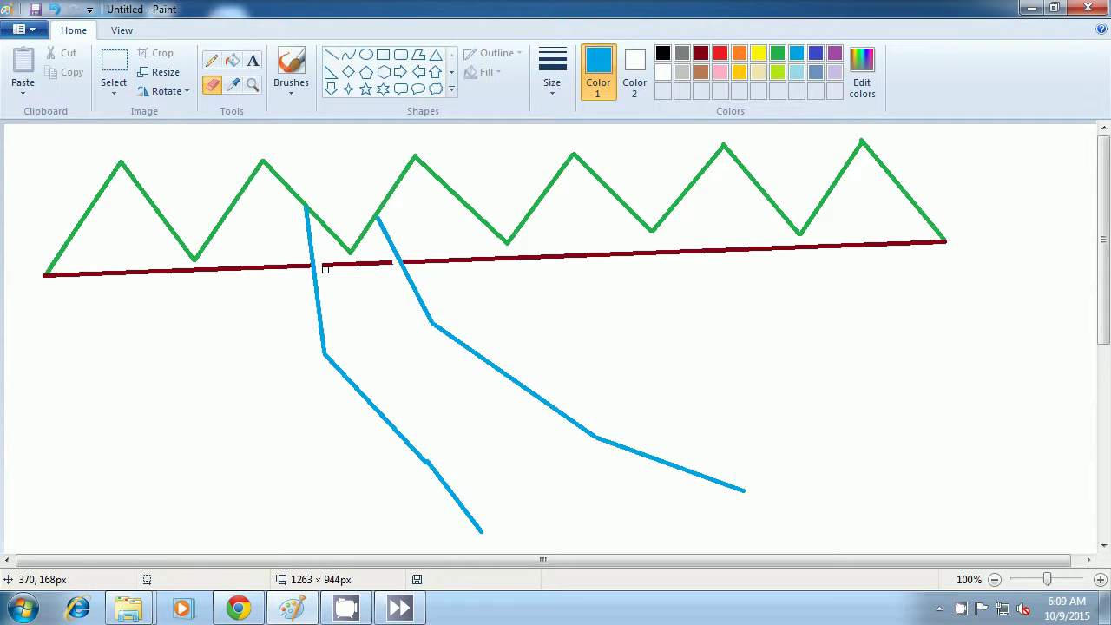
left_click_drag(327, 266, 345, 264)
left_click_drag(348, 264, 388, 261)
Draw a boat hull in dark red between the river banks as a four-line trapezoid, narrower at the base, with a top edge about 103 px long.
left_click(331, 57)
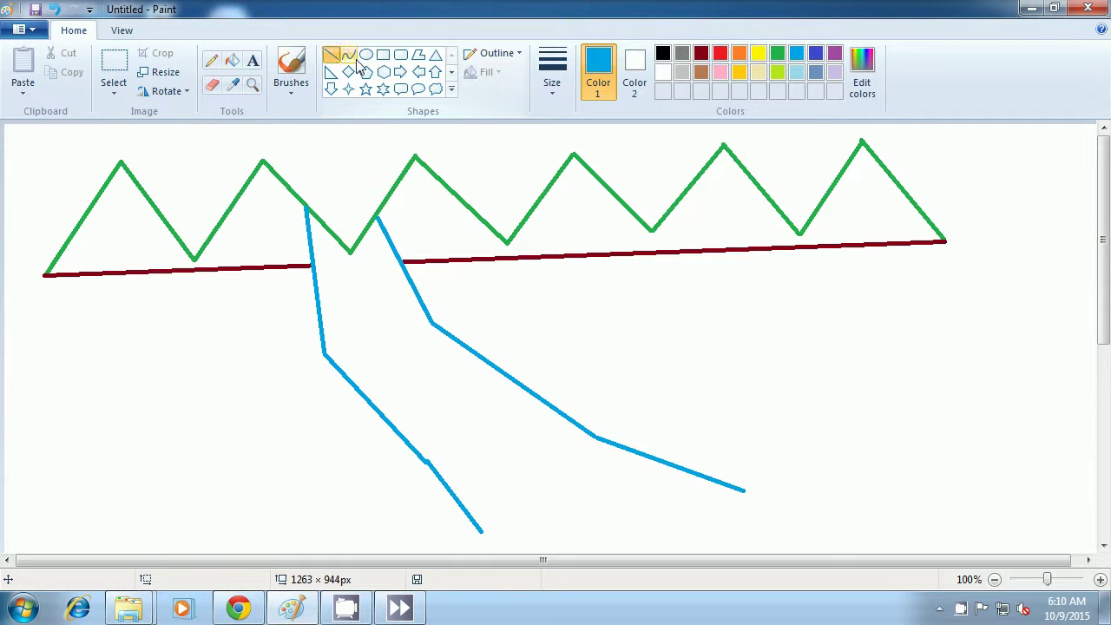
left_click(701, 54)
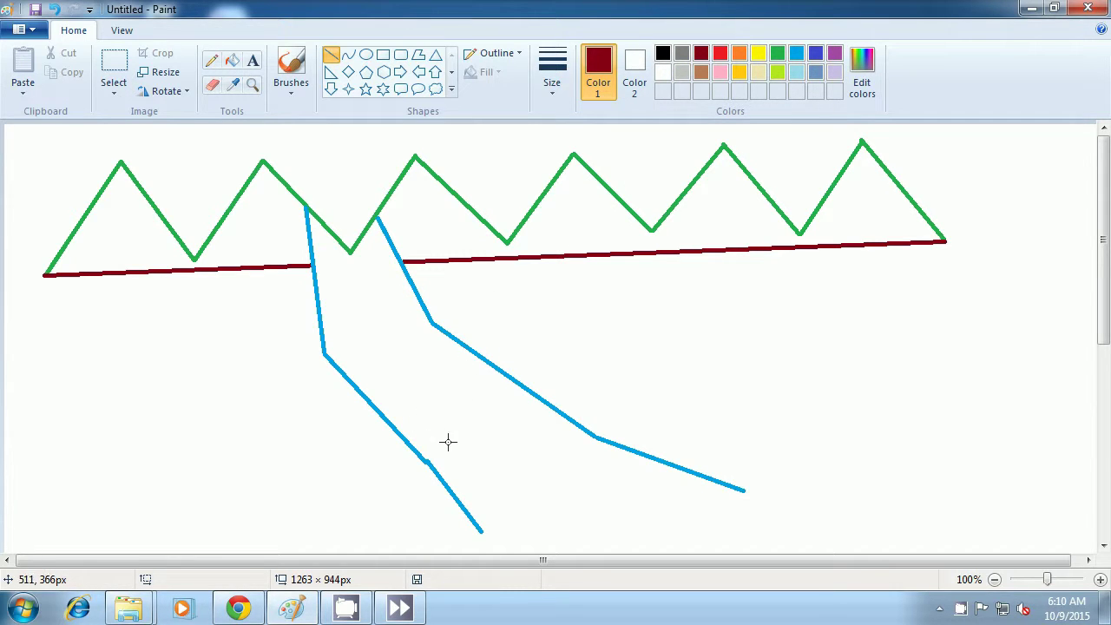
left_click_drag(438, 433, 453, 466)
left_click_drag(451, 467, 516, 466)
left_click_drag(516, 465, 515, 466)
left_click(556, 463)
left_click_drag(516, 467, 524, 435)
left_click(555, 457)
left_click_drag(439, 433, 529, 434)
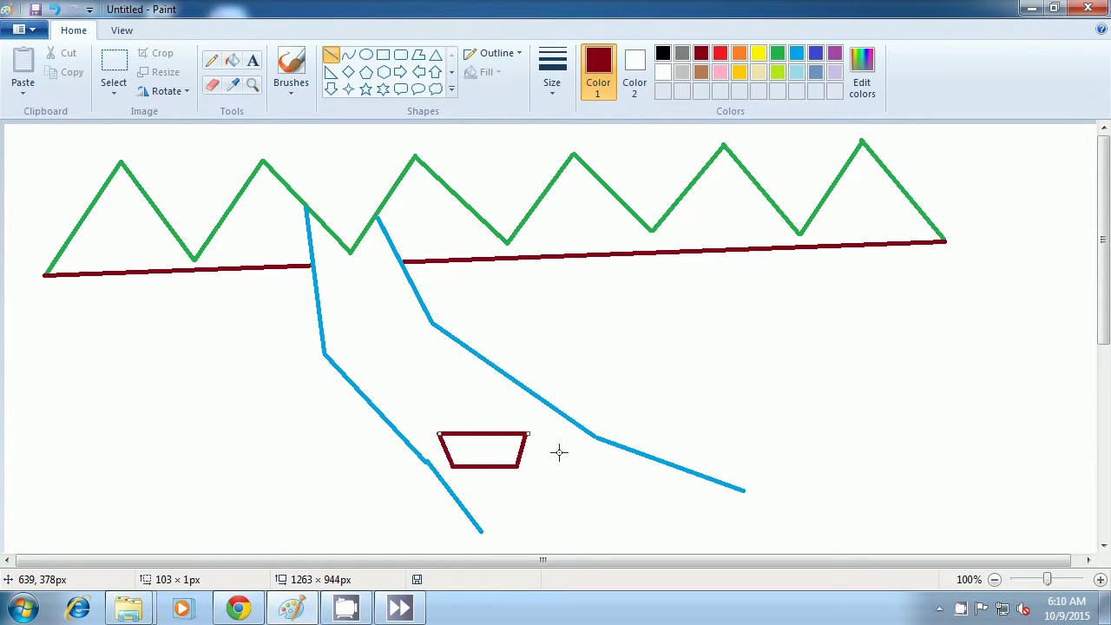
left_click(559, 451)
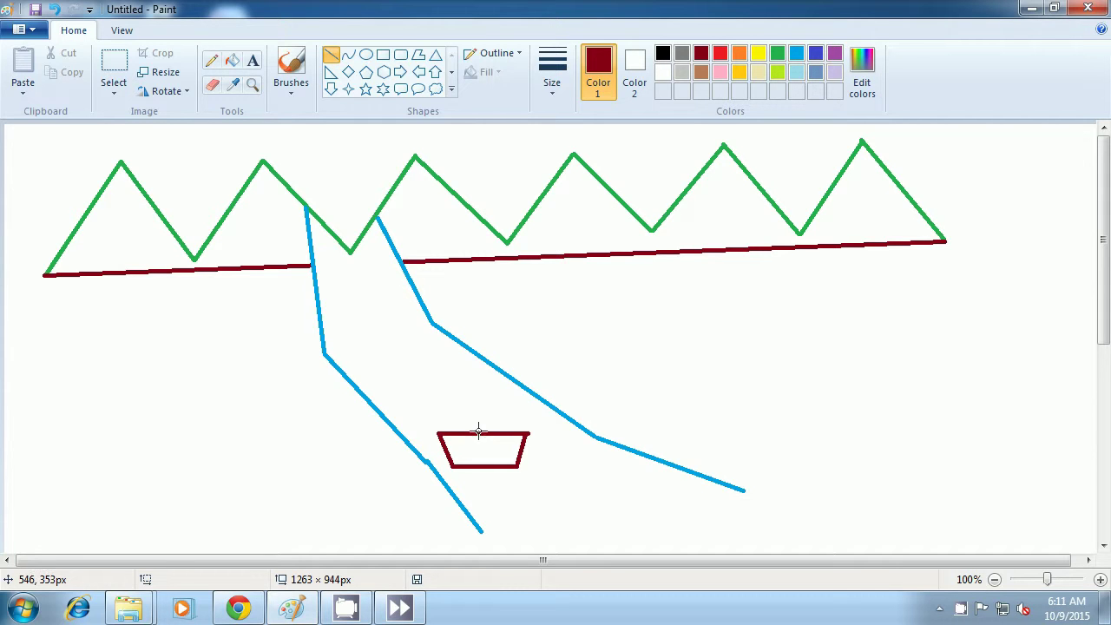
Draw a vertical dark red mast on the hull and add two slanted lines forming a triangular sail on its right side.
left_click_drag(476, 433, 477, 389)
left_click_drag(476, 383, 506, 408)
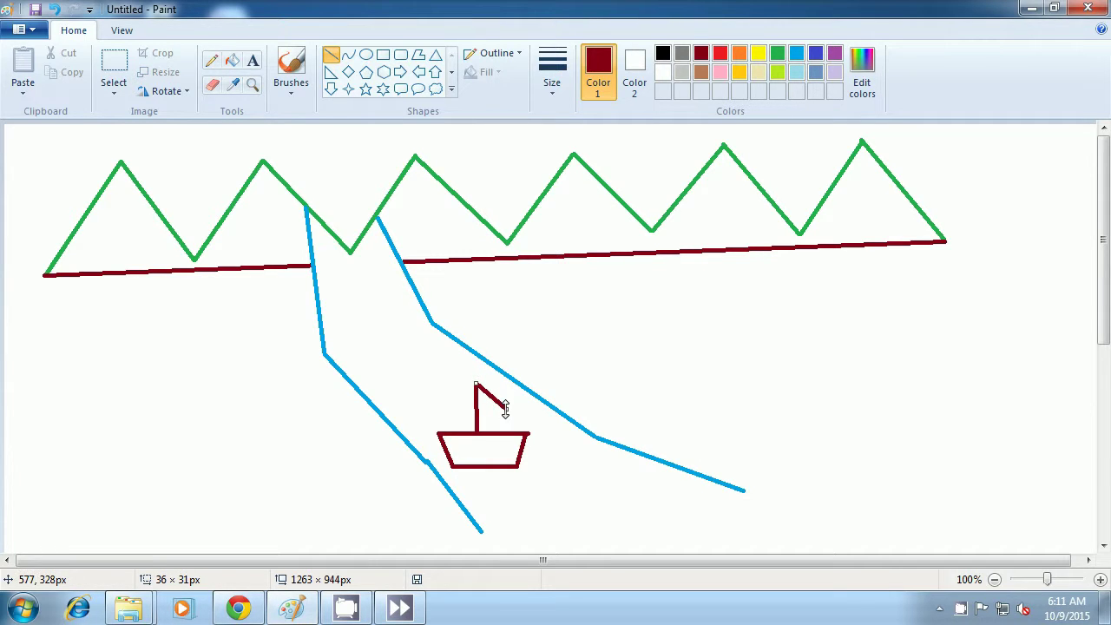
left_click(559, 424)
left_click_drag(508, 408, 477, 426)
left_click(444, 395)
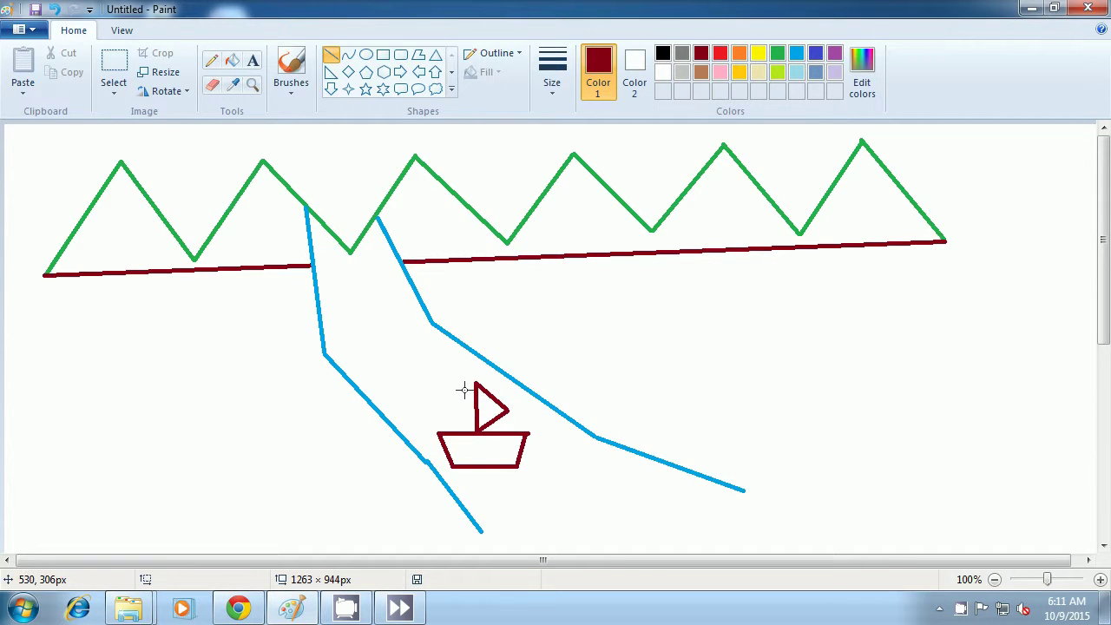
Draw a smaller triangular dark red sail left of the mast, with a vertical edge about 49 px long and two slanted lines.
left_click_drag(467, 391, 467, 432)
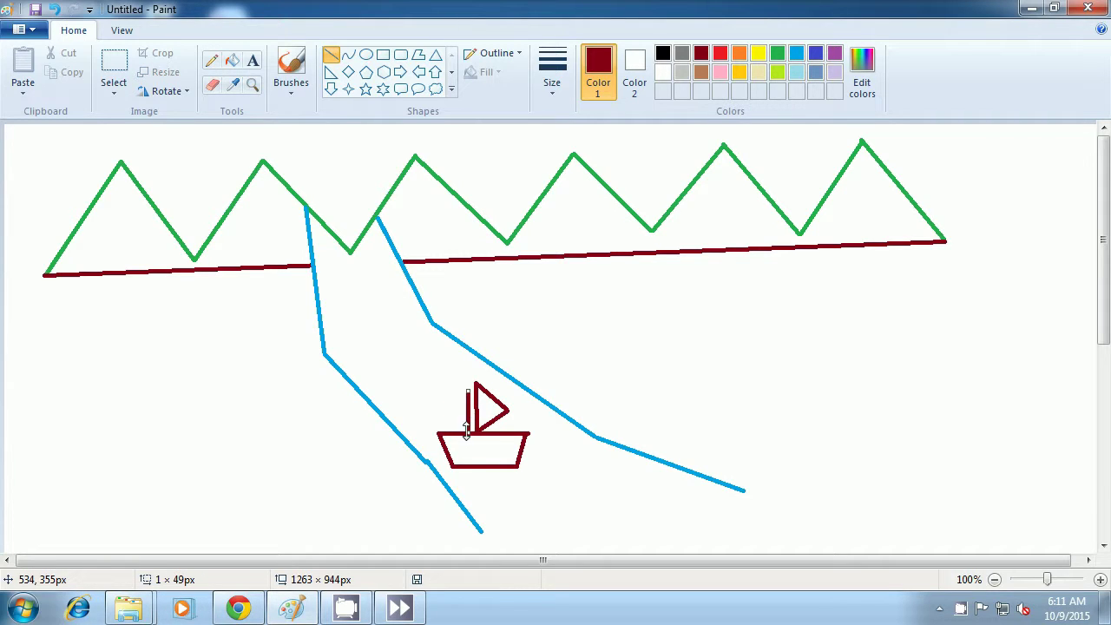
left_click(445, 406)
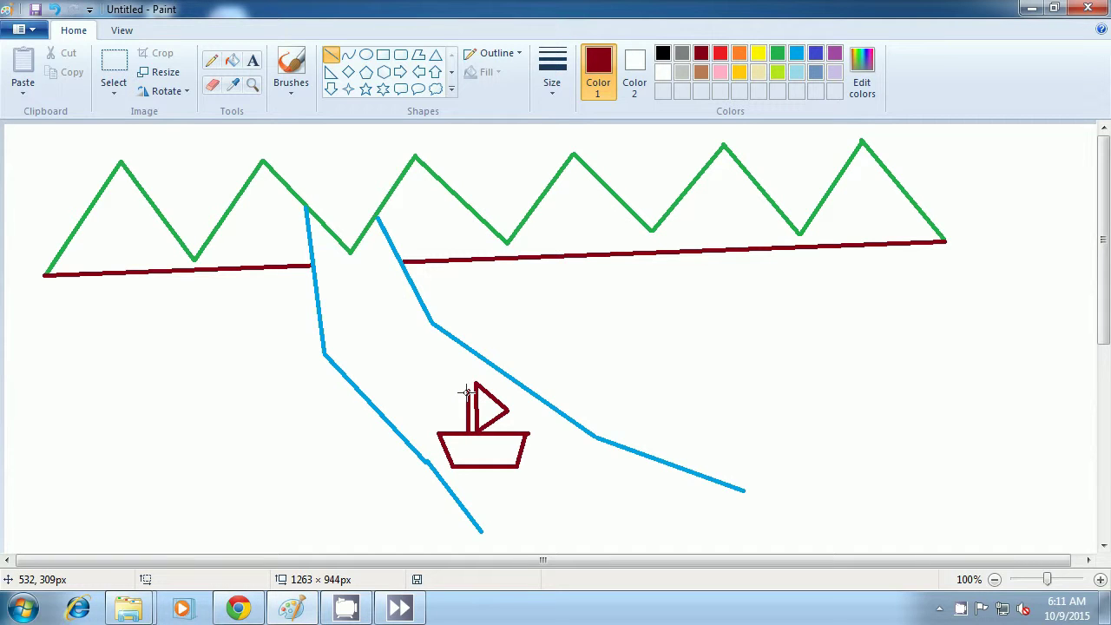
left_click_drag(468, 392, 448, 415)
left_click(444, 416)
left_click_drag(448, 416, 467, 432)
left_click(423, 384)
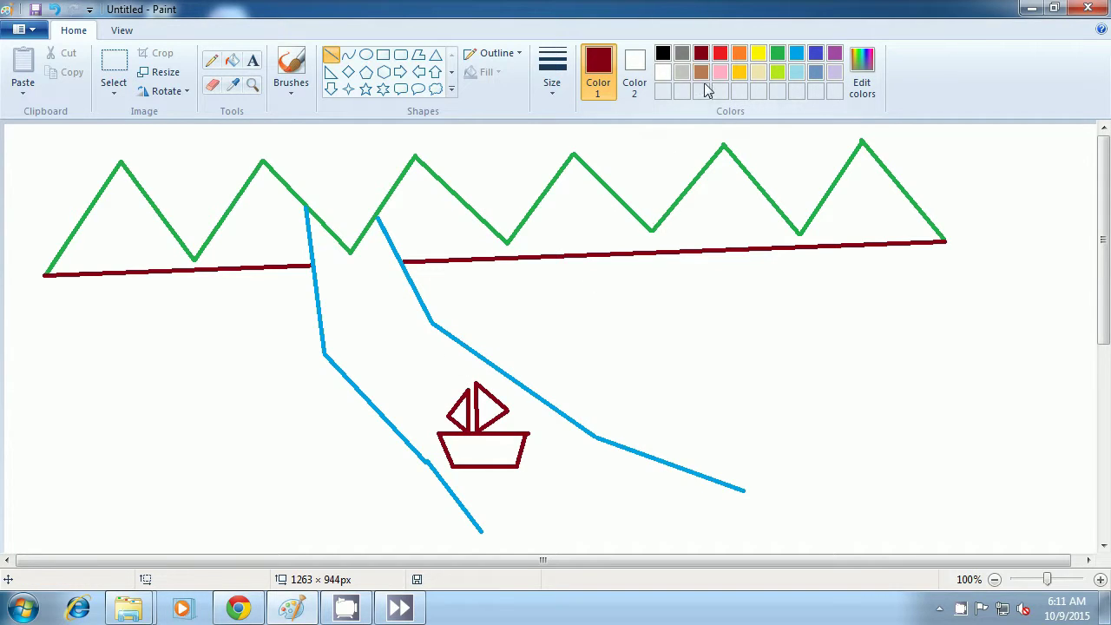
Fill the boat's hull with four horizontal red lines, each one shorter than the line above it.
left_click(719, 55)
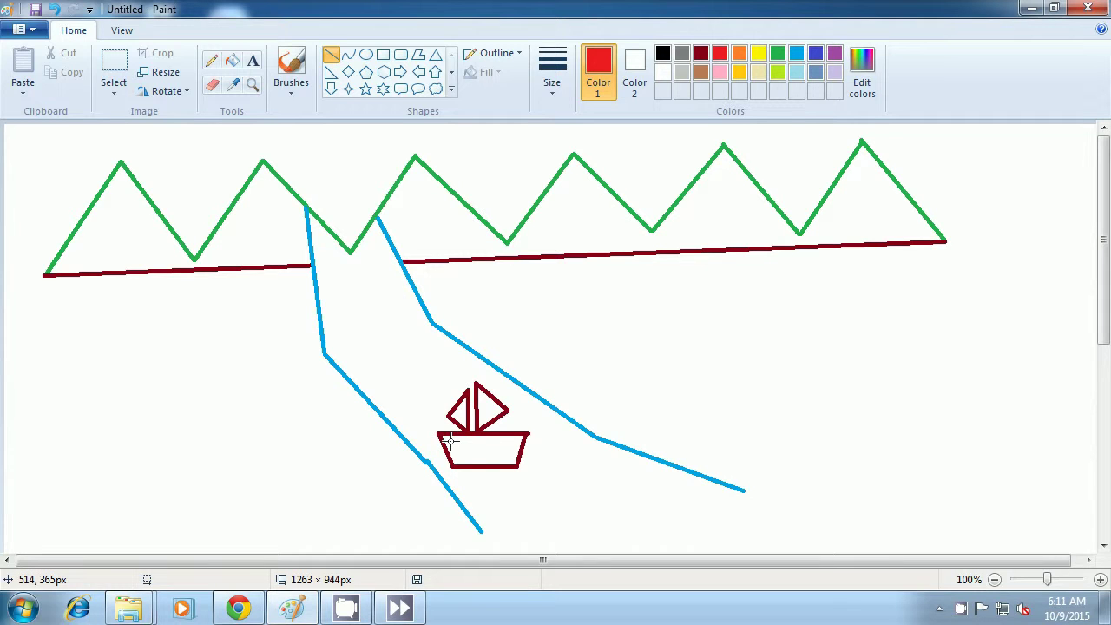
left_click_drag(450, 441, 513, 440)
left_click(548, 443)
left_click_drag(457, 445, 505, 444)
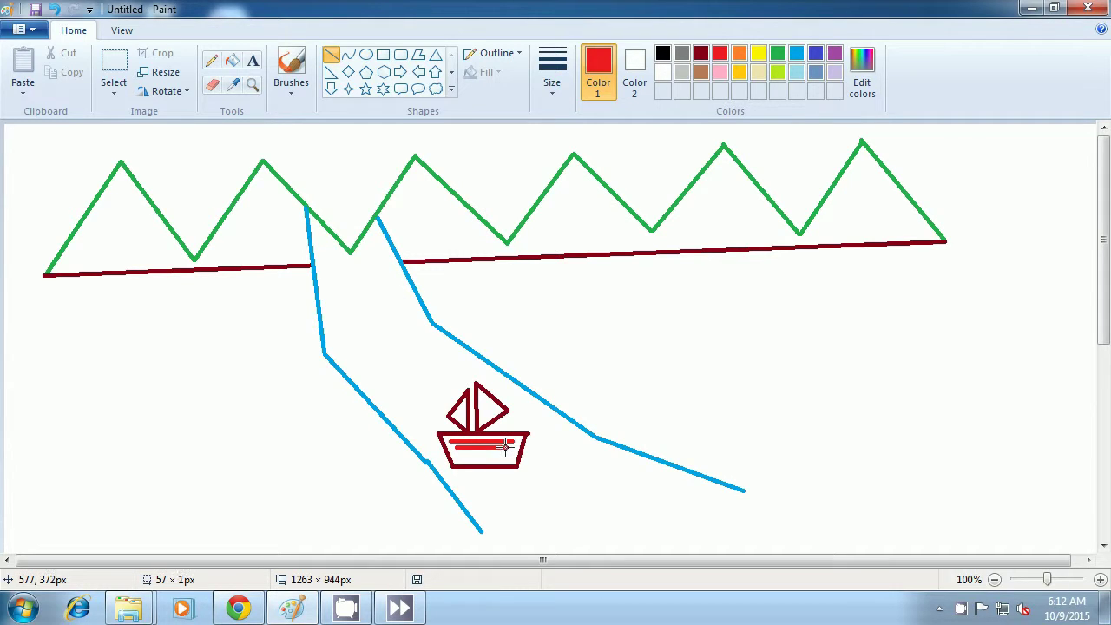
left_click_drag(505, 446, 506, 446)
left_click(565, 454)
left_click_drag(463, 450, 500, 452)
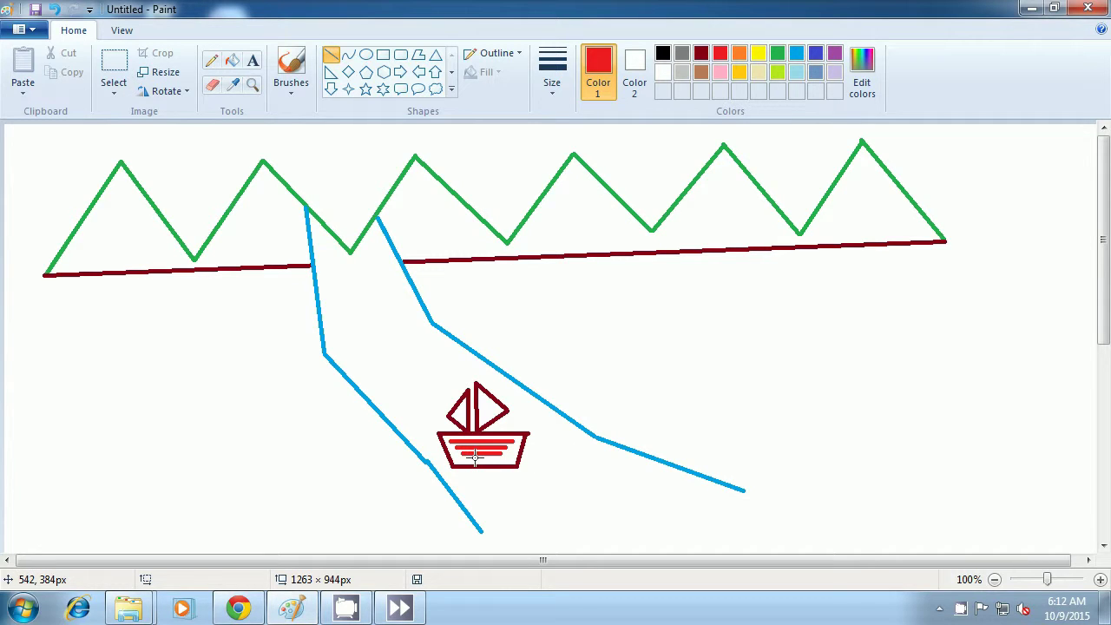
left_click_drag(469, 457, 494, 458)
Draw a wavy brown ground line of four connected straight segments running right from the lower bend of the right river bank.
left_click(701, 73)
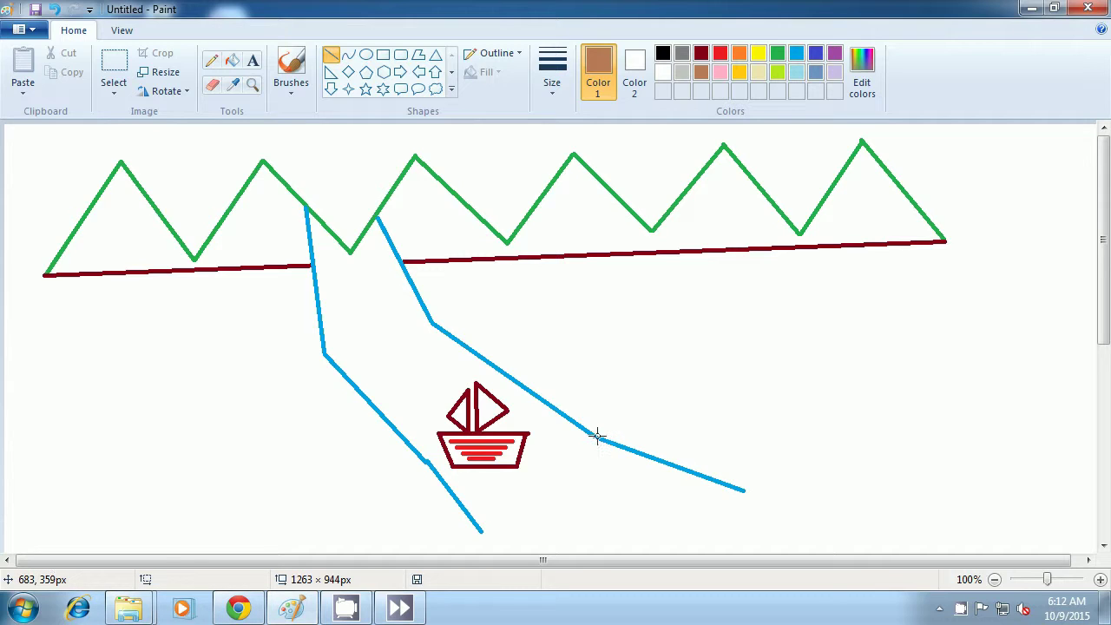
left_click_drag(596, 435, 633, 431)
left_click(717, 431)
key("ctrl+z")
left_click_drag(636, 430, 681, 436)
left_click(735, 440)
left_click_drag(682, 436, 719, 424)
left_click(788, 431)
left_click_drag(721, 424, 761, 431)
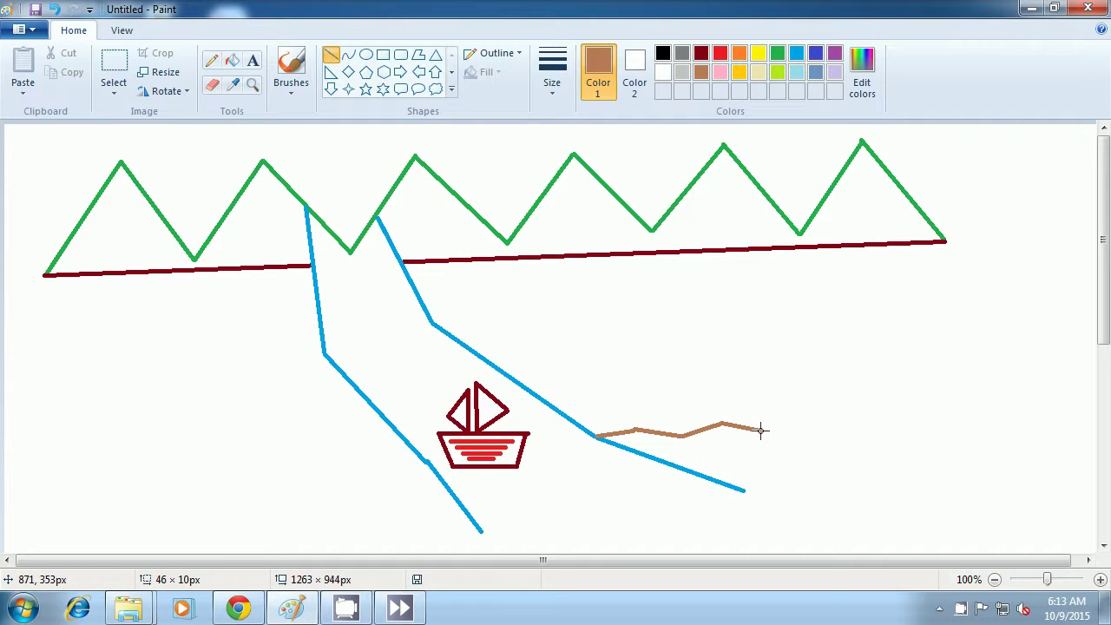
left_click(822, 438)
Draw a tree trunk as two brown lines rising from the ground line and leaning towards each other.
left_click_drag(659, 429, 666, 388)
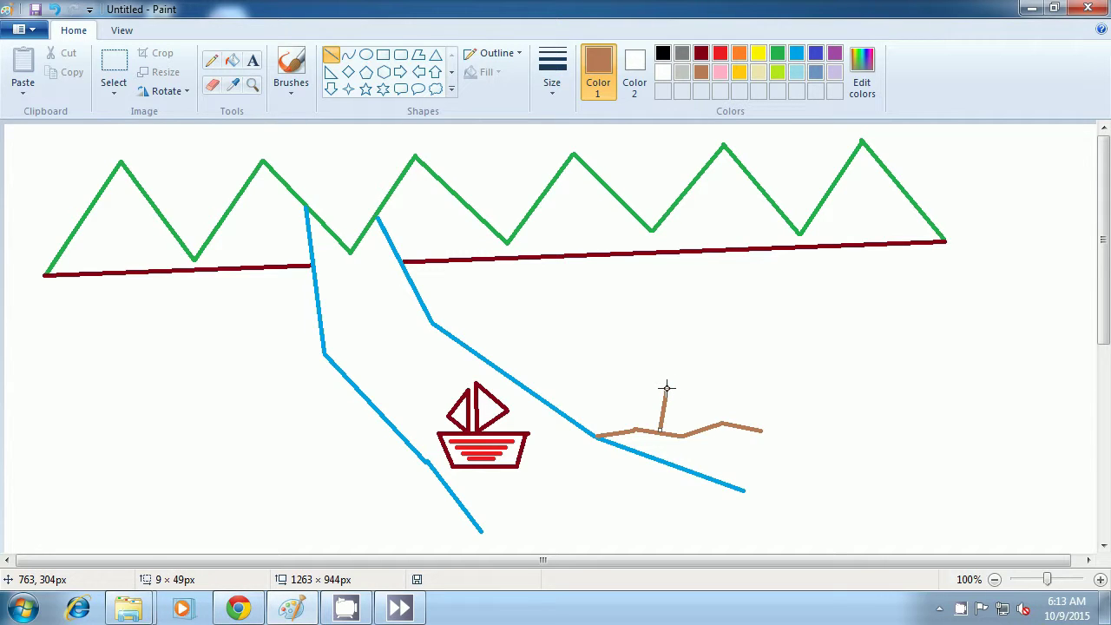
left_click(786, 388)
mouse_move(703, 426)
left_mouse_down()
mouse_move(696, 385)
mouse_move(681, 387)
left_mouse_up()
left_click(764, 373)
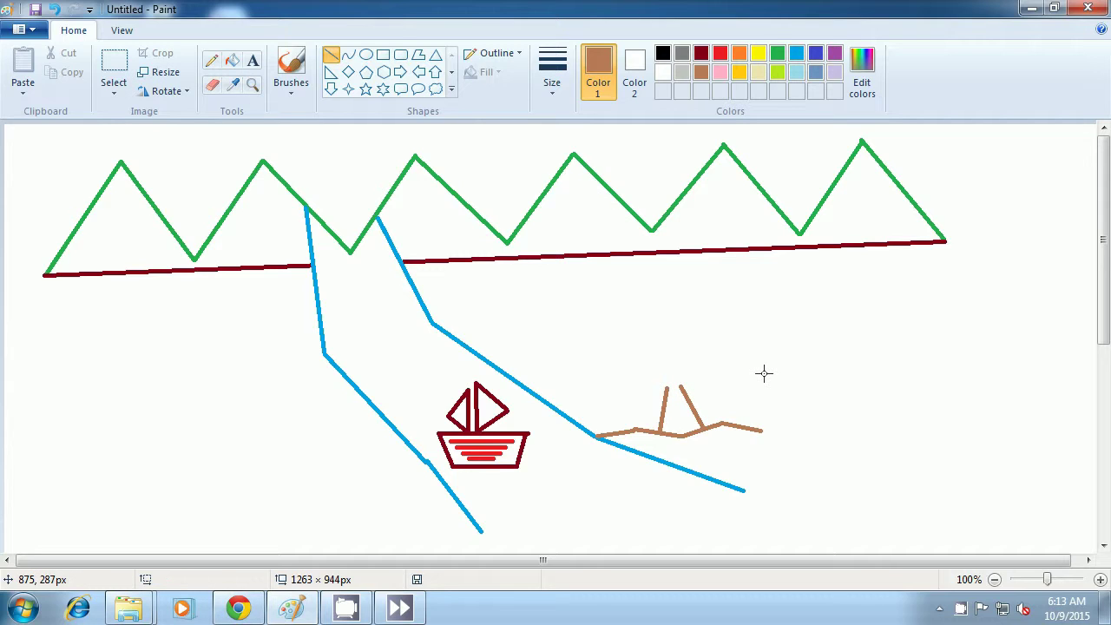
Draw the lime tree crown's lower edges on both sides of the trunk and its left side with connected straight lines.
left_click(778, 75)
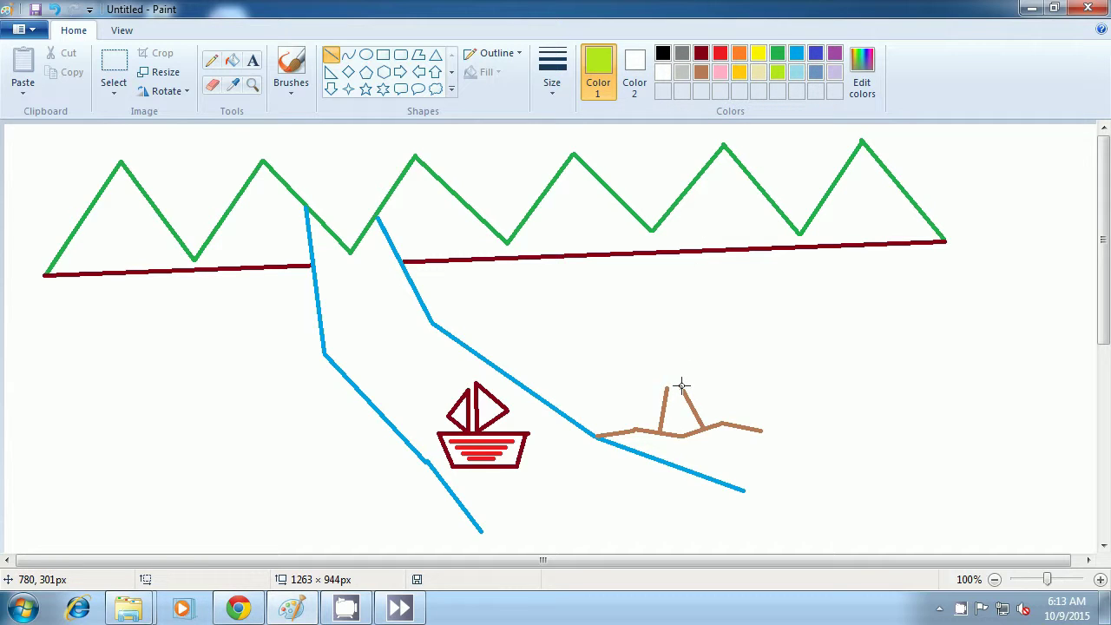
left_click_drag(682, 386, 711, 388)
left_click(763, 387)
left_click_drag(664, 388, 635, 392)
mouse_move(635, 393)
left_mouse_down()
mouse_move(623, 392)
mouse_move(642, 392)
left_mouse_up()
left_click(602, 391)
mouse_move(643, 390)
left_mouse_down()
mouse_move(627, 382)
mouse_move(634, 356)
left_mouse_up()
left_click(595, 392)
left_click(595, 365)
Close the lime tree crown with connected straight lines along its top and down its right side.
mouse_move(638, 355)
left_mouse_down()
mouse_move(654, 349)
mouse_move(652, 334)
mouse_move(678, 339)
mouse_move(653, 345)
left_mouse_up()
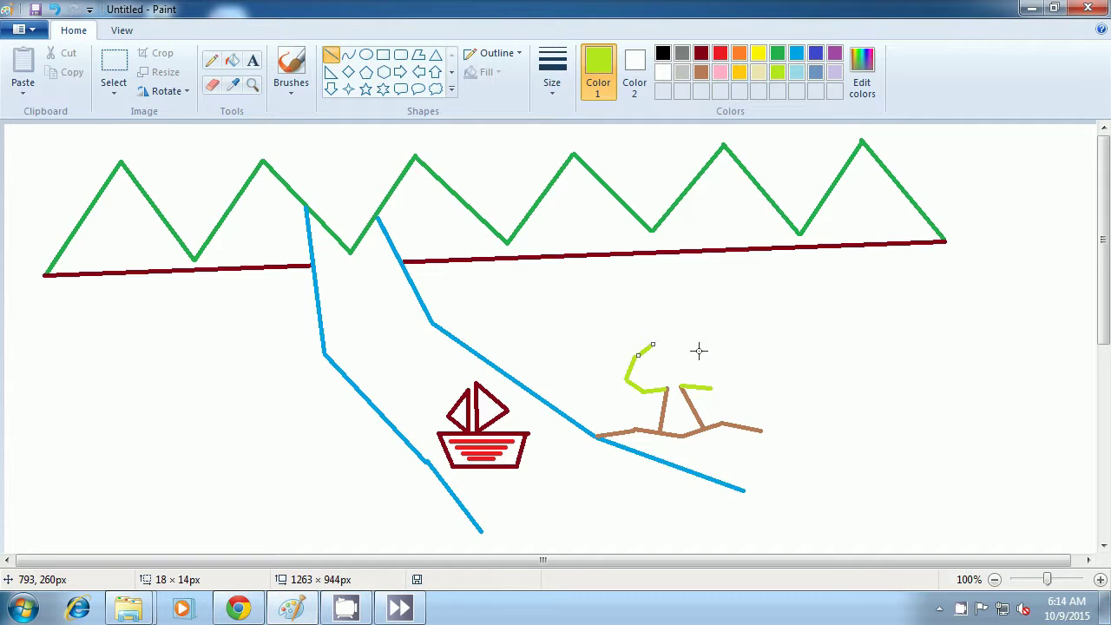
left_click(709, 355)
mouse_move(657, 343)
left_mouse_down()
mouse_move(692, 349)
mouse_move(655, 343)
left_mouse_up()
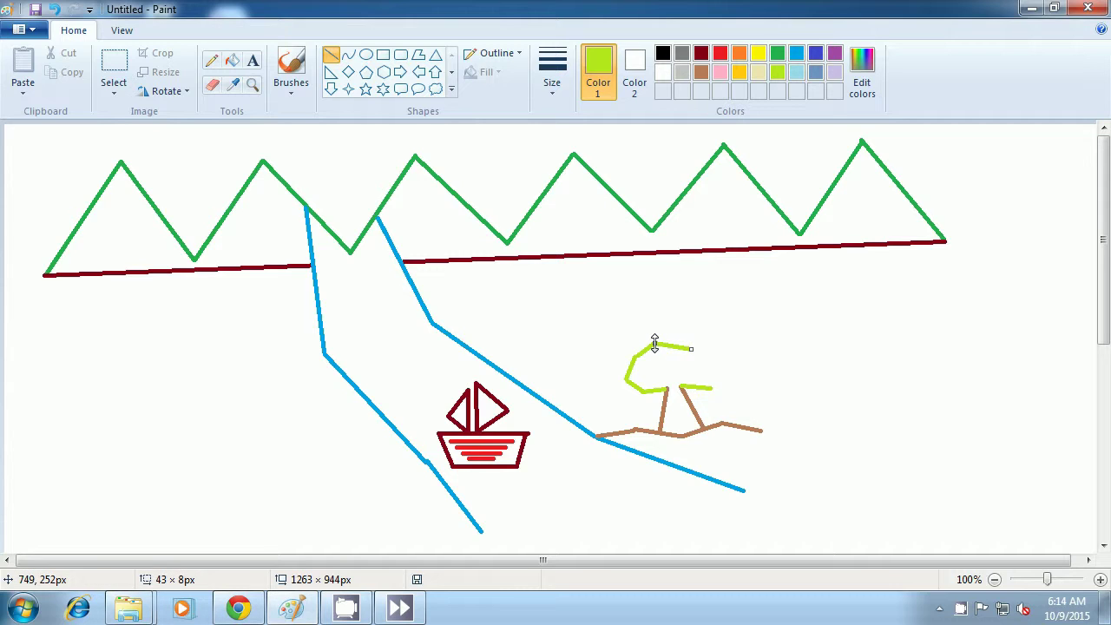
left_click(731, 345)
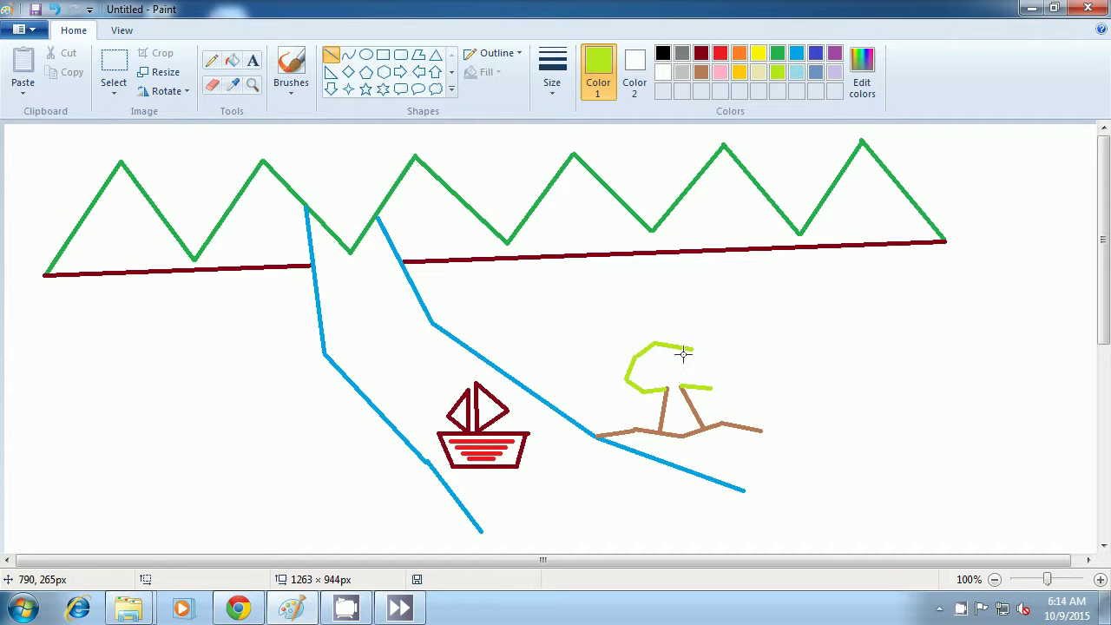
left_click_drag(692, 349, 705, 368)
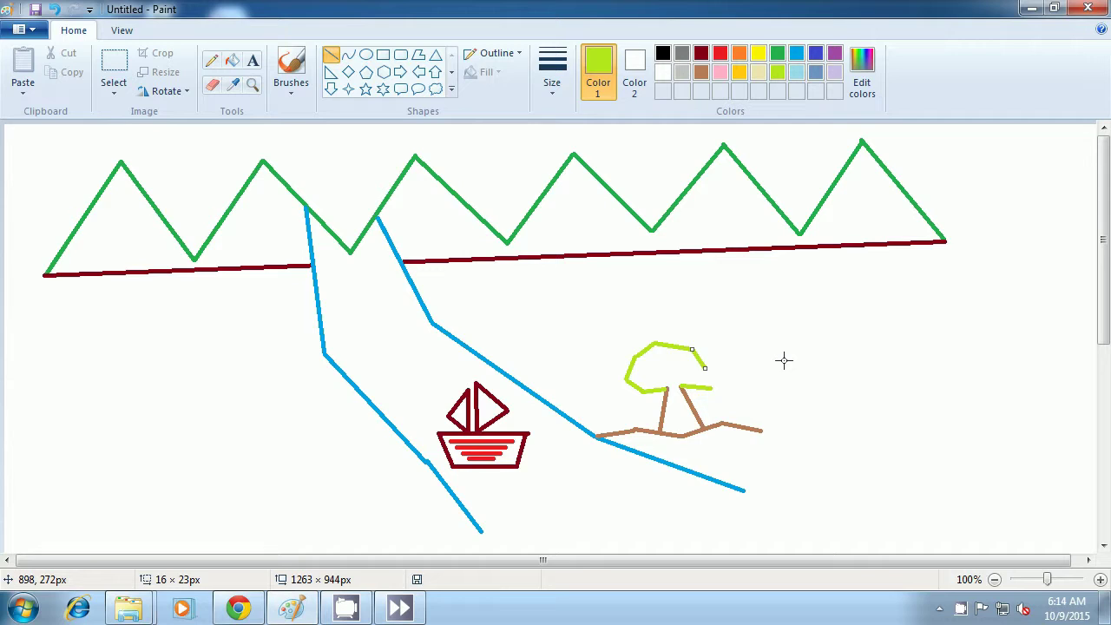
left_click(783, 359)
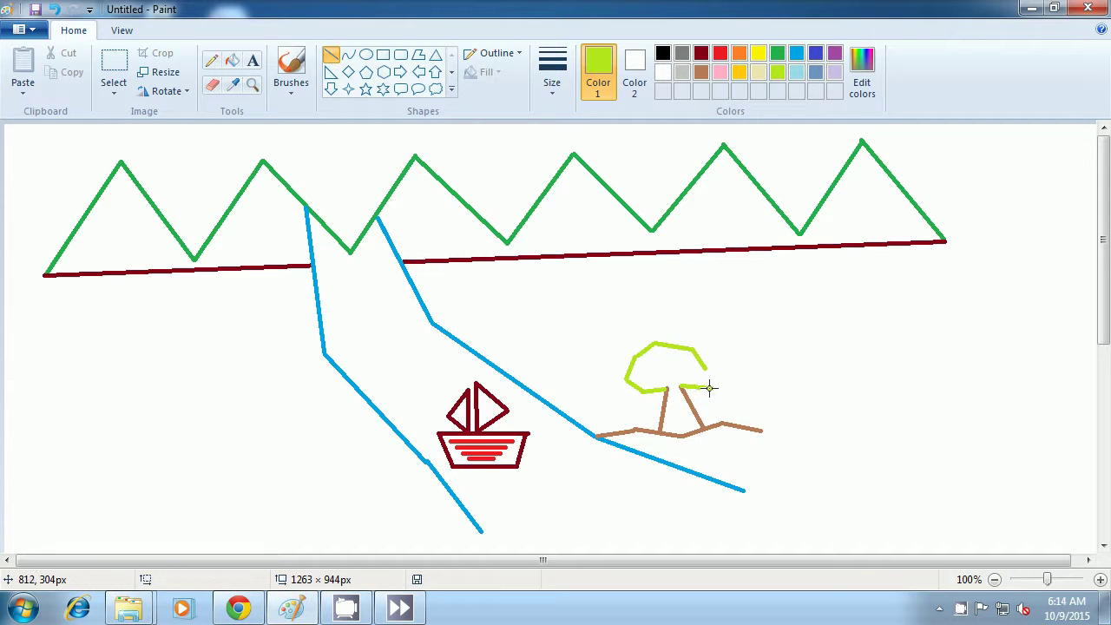
left_click_drag(709, 388, 704, 368)
left_click(763, 350)
Draw a green zigzag of four connected lines inside the left half of the tree crown.
left_click(776, 55)
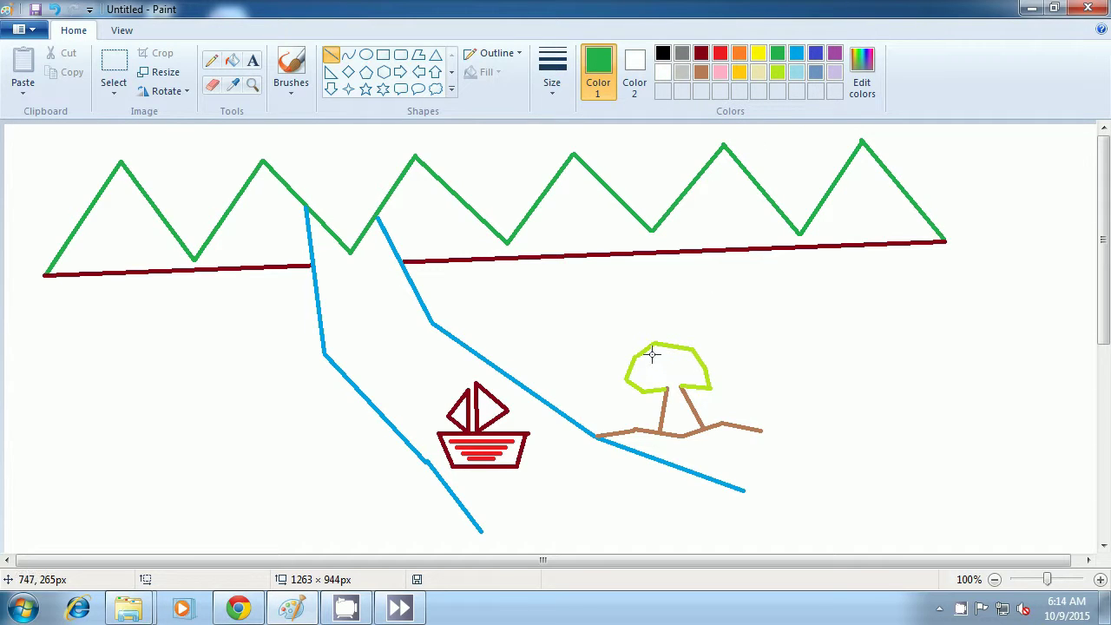
left_click_drag(654, 348, 671, 360)
left_click_drag(673, 359, 648, 369)
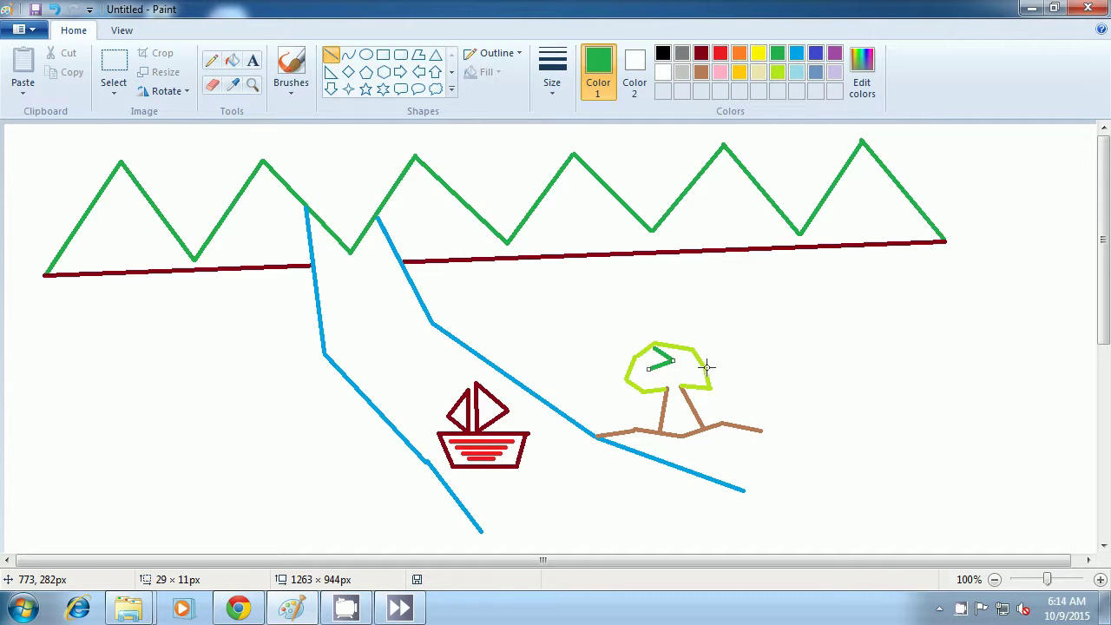
left_click(779, 364)
key("ctrl+z")
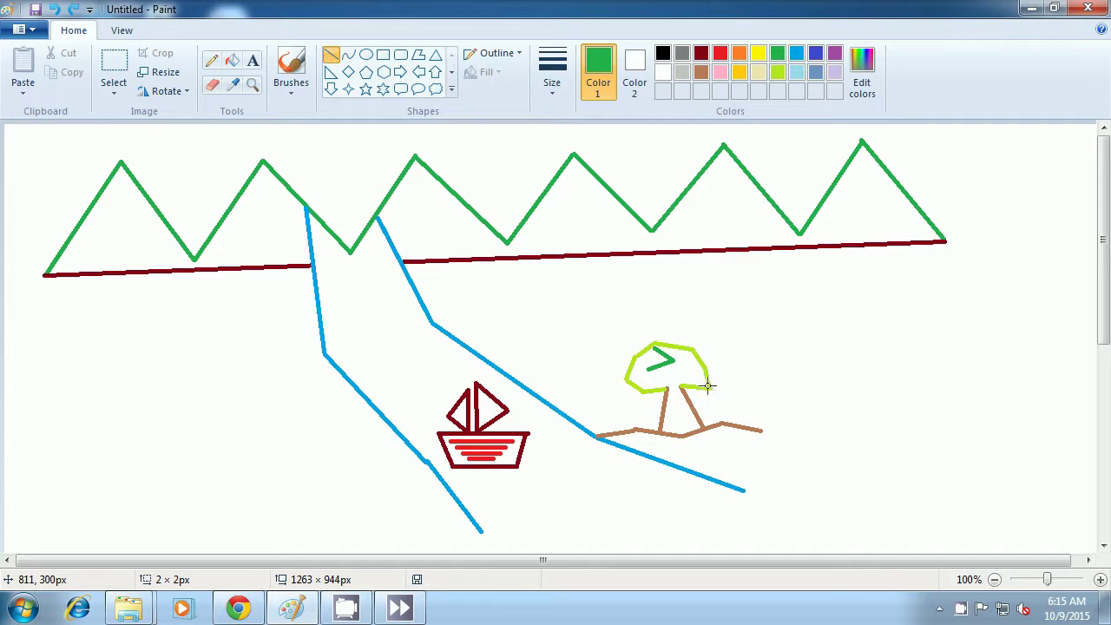
left_click_drag(650, 366, 676, 367)
left_click_drag(675, 373, 646, 380)
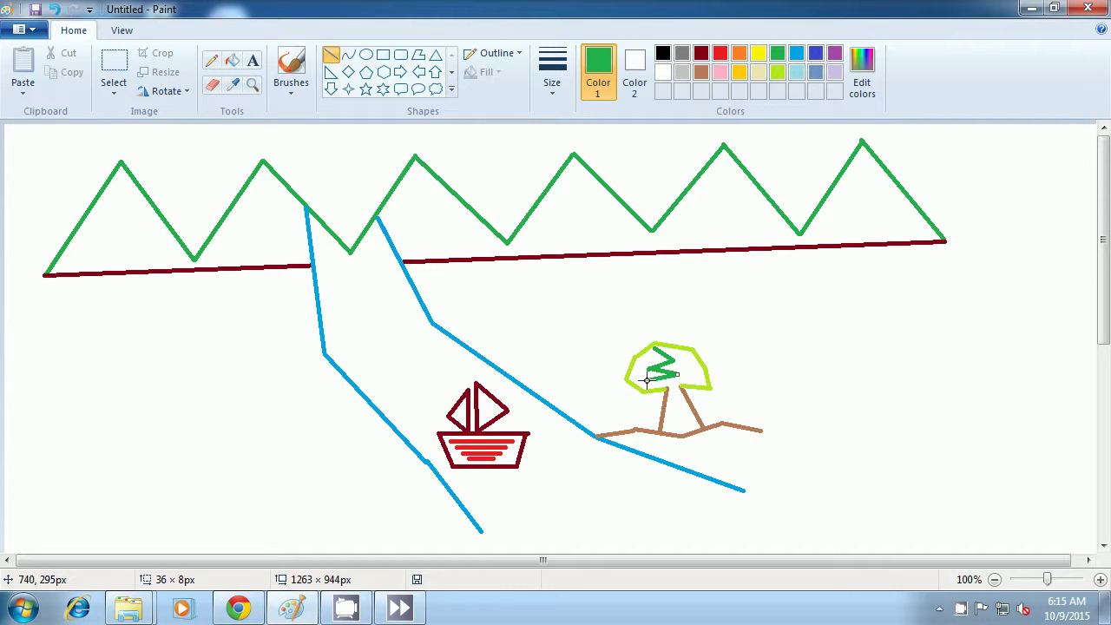
left_click(771, 350)
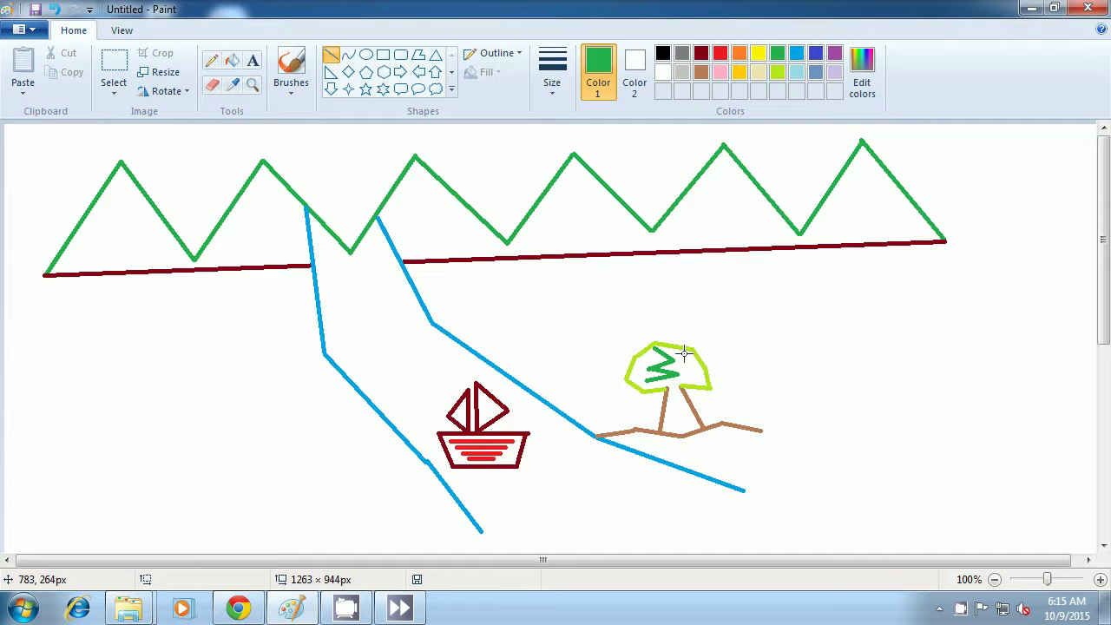
Draw a smaller green zigzag of three connected lines inside the right half of the tree crown.
left_click_drag(683, 353, 691, 360)
left_click(741, 357)
left_click_drag(691, 363, 686, 371)
left_click(744, 345)
left_click_drag(687, 369, 696, 380)
left_click(762, 348)
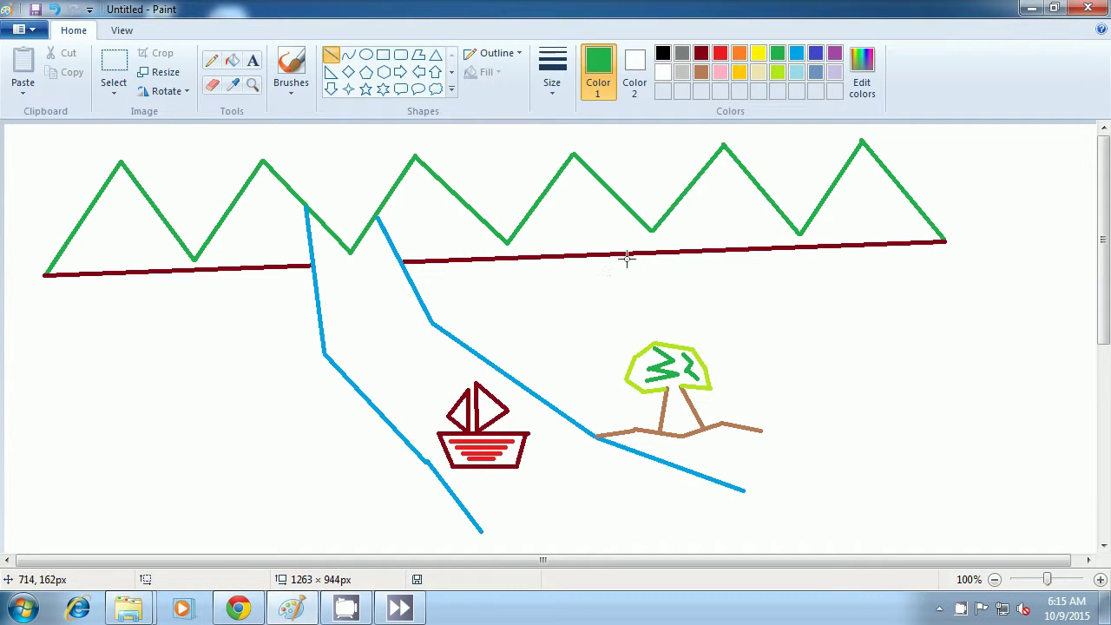
Draw a red rectangle about 103 px wide and 26 px high from four straight lines, left of the river below the base line.
left_click(720, 55)
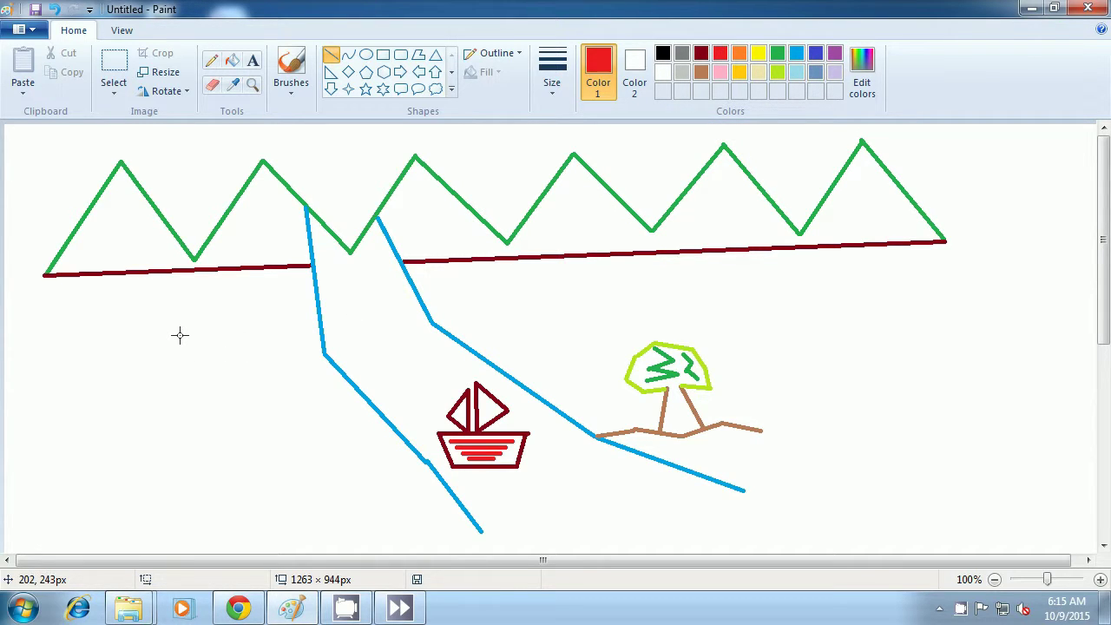
left_click_drag(180, 335, 270, 335)
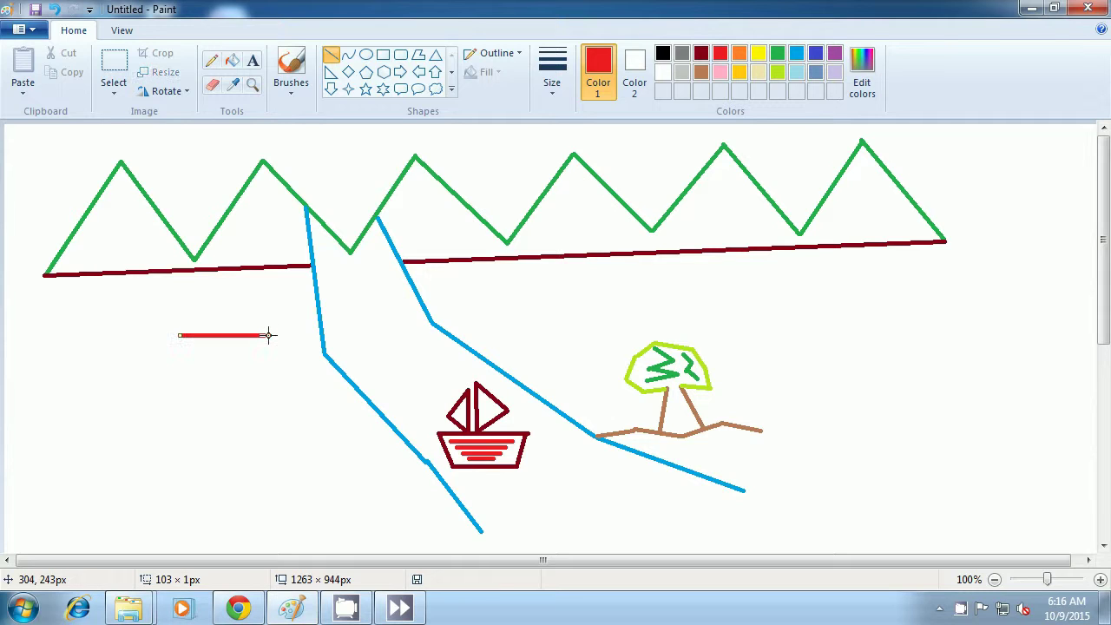
left_click(269, 360)
mouse_move(269, 336)
left_mouse_down()
mouse_move(266, 363)
mouse_move(267, 353)
left_mouse_up()
left_click(293, 359)
left_click_drag(269, 354, 180, 357)
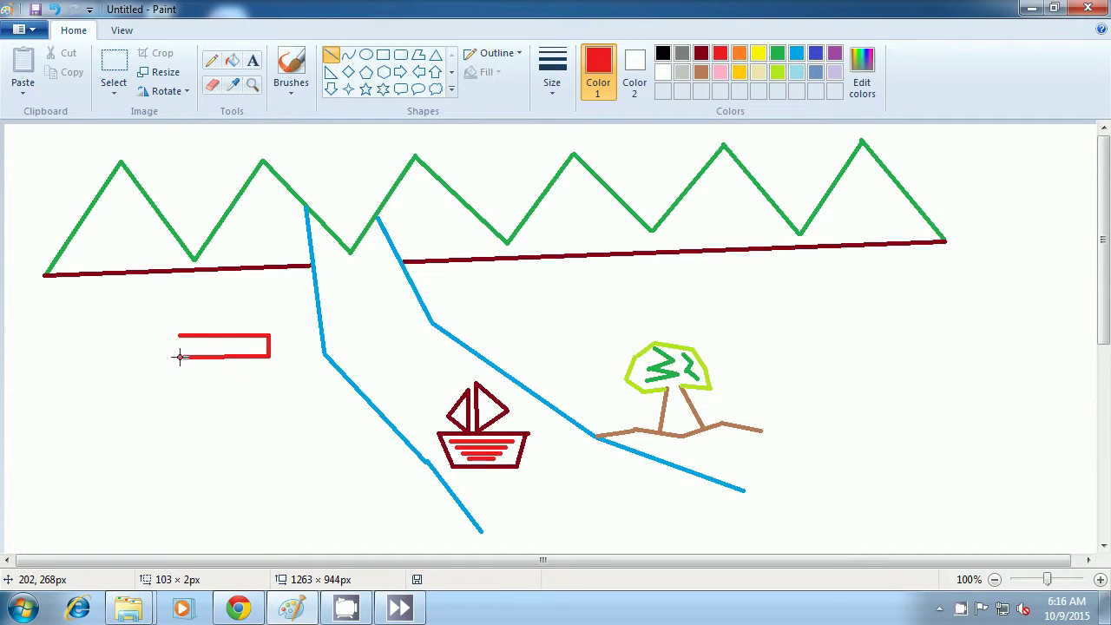
left_click_drag(179, 357, 179, 358)
left_click_drag(180, 358, 180, 356)
left_click(173, 339)
left_click_drag(178, 335, 178, 354)
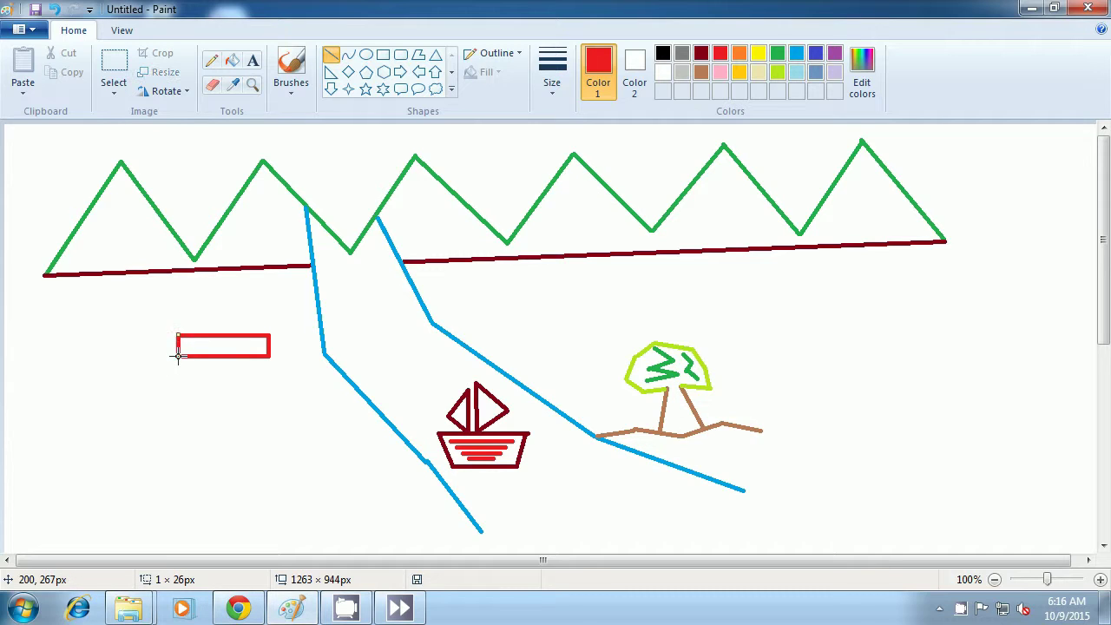
left_click(132, 358)
Draw the left and bottom sides of a green rectangle about 100 px wide, just below the red rectangle.
left_click(777, 56)
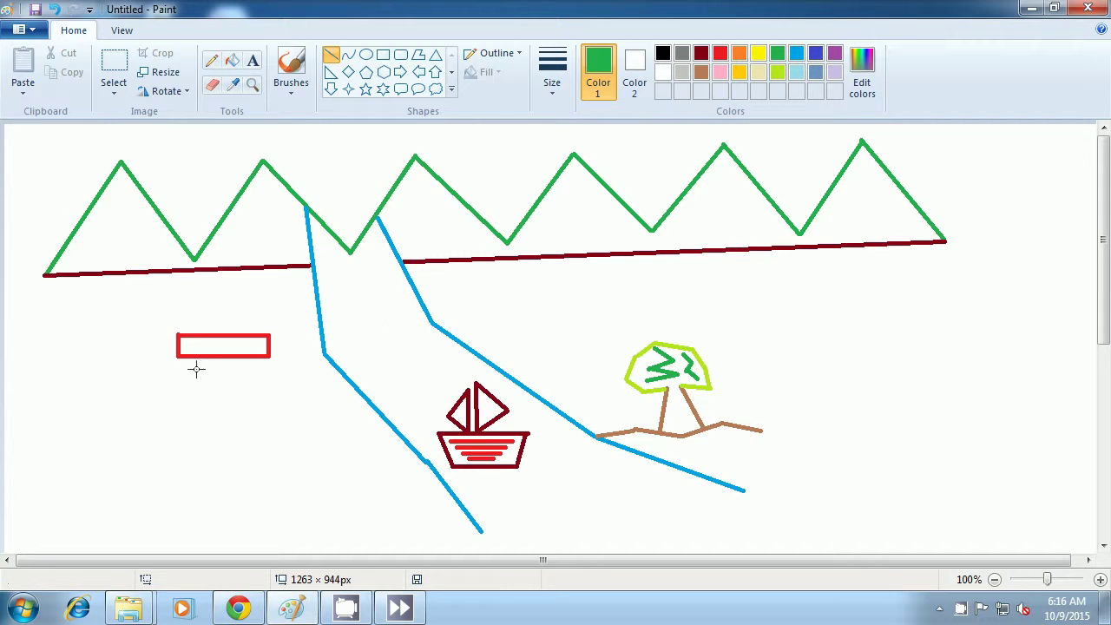
left_click_drag(179, 374, 178, 398)
left_click_drag(178, 399, 263, 398)
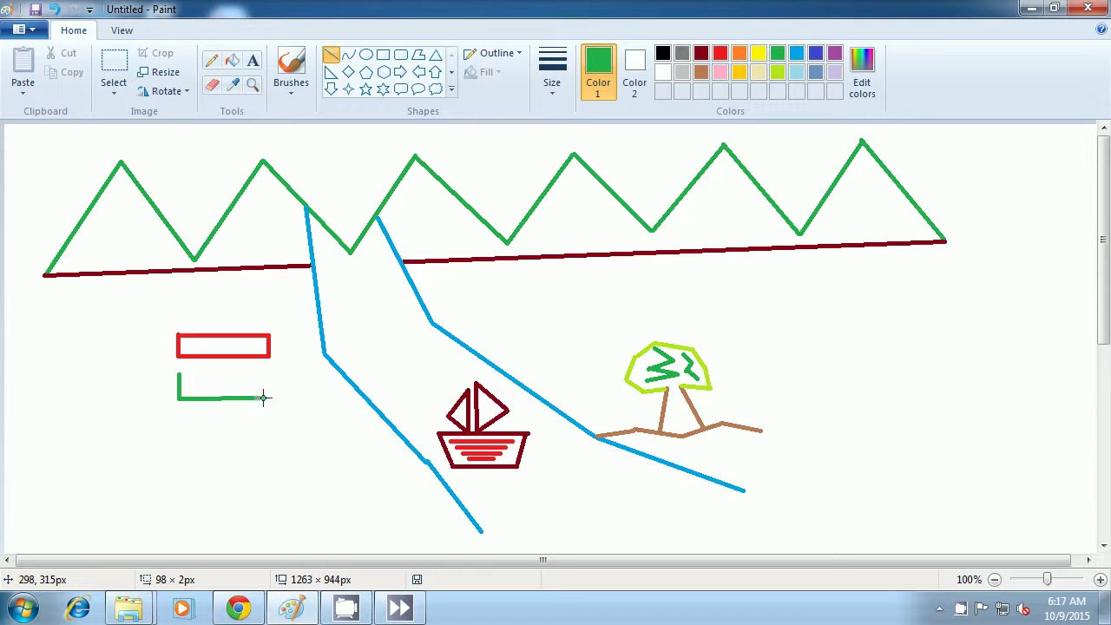
left_click_drag(263, 397, 266, 398)
left_click_drag(266, 399, 266, 398)
left_click(298, 397)
left_click_drag(179, 372, 268, 372)
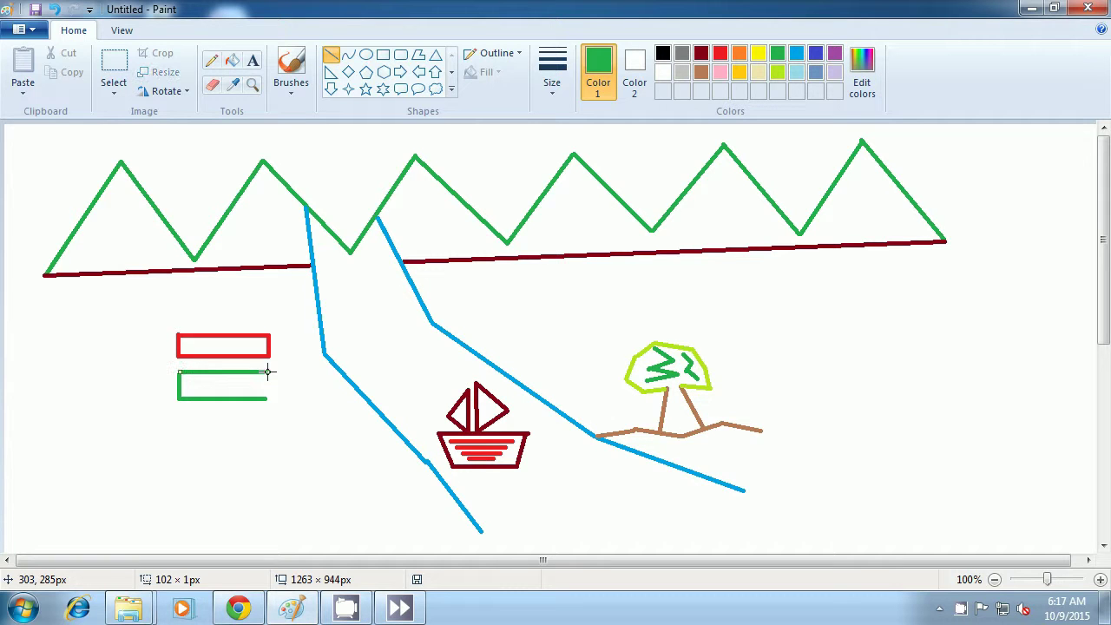
left_click(317, 382)
key("ctrl+z")
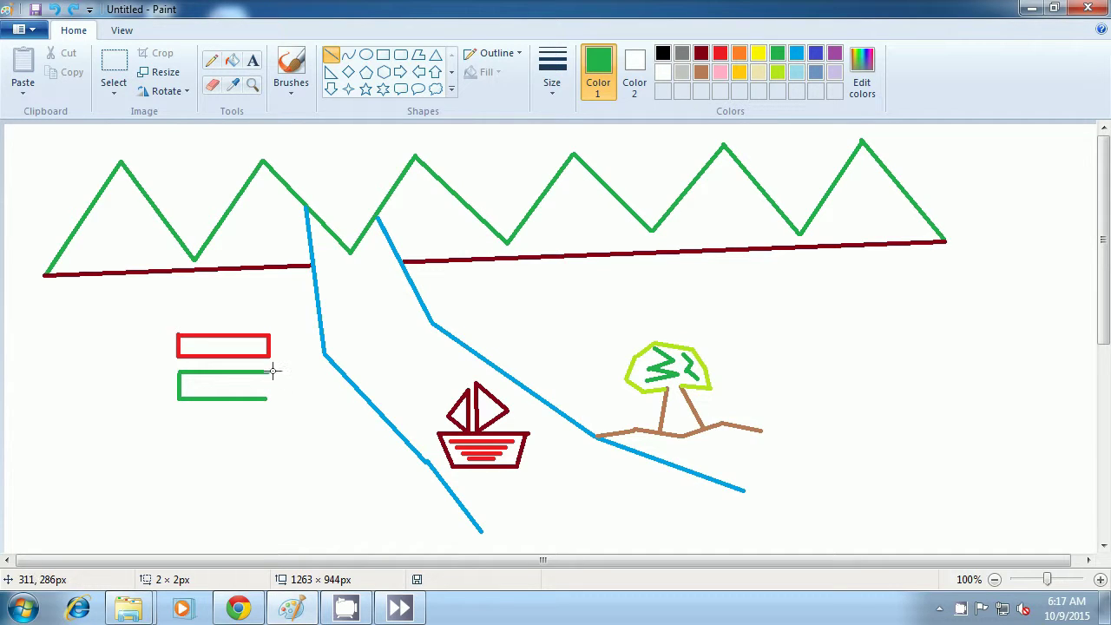
left_click_drag(270, 373, 266, 400)
left_click_drag(266, 401, 266, 400)
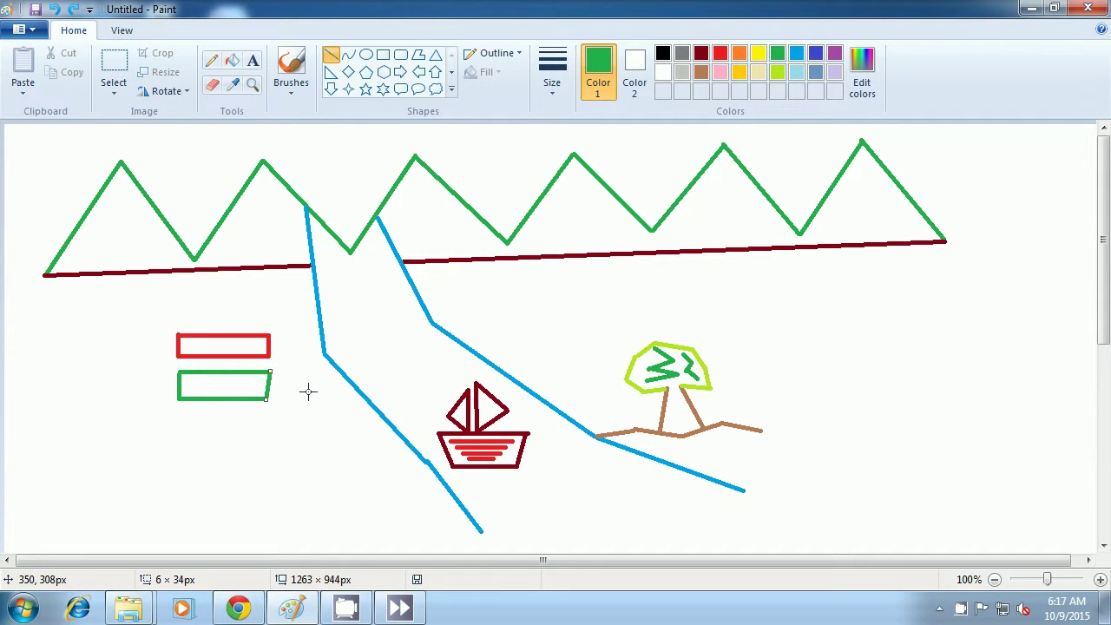
key("ctrl+z")
key("ctrl+z")
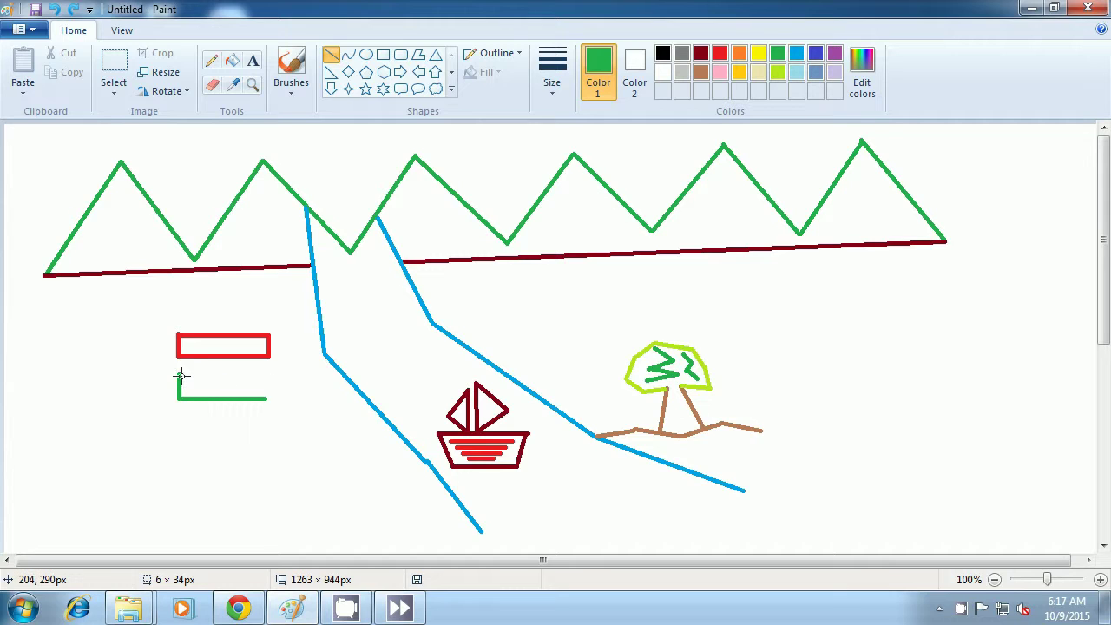
Close the green rectangle with straight lines along its top and right side.
left_click_drag(179, 374, 267, 373)
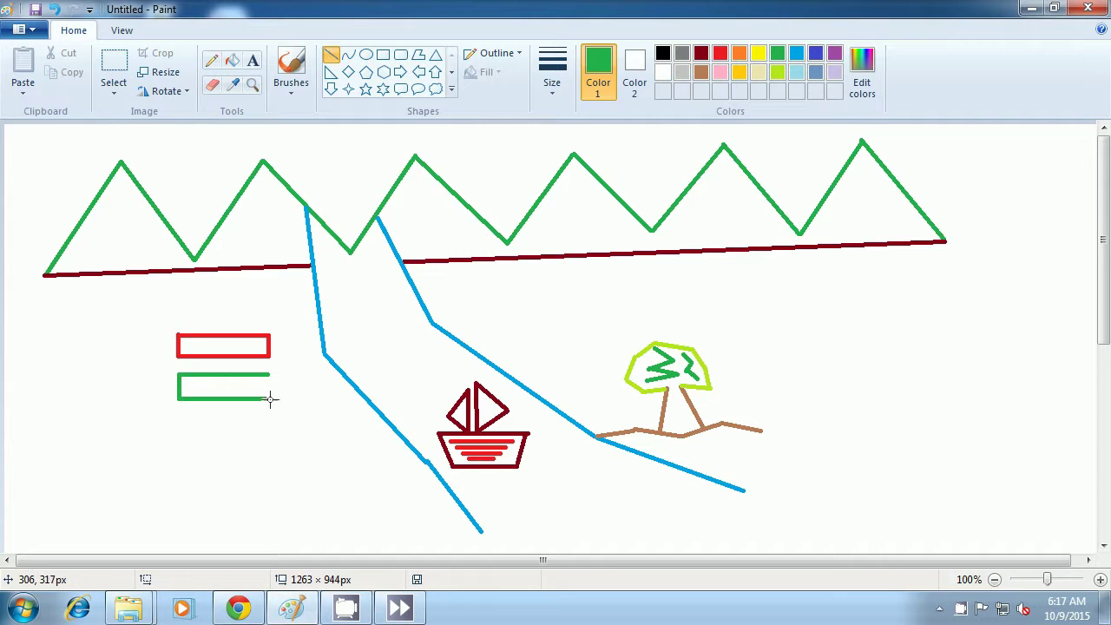
left_click_drag(267, 375, 268, 399)
left_click(292, 395)
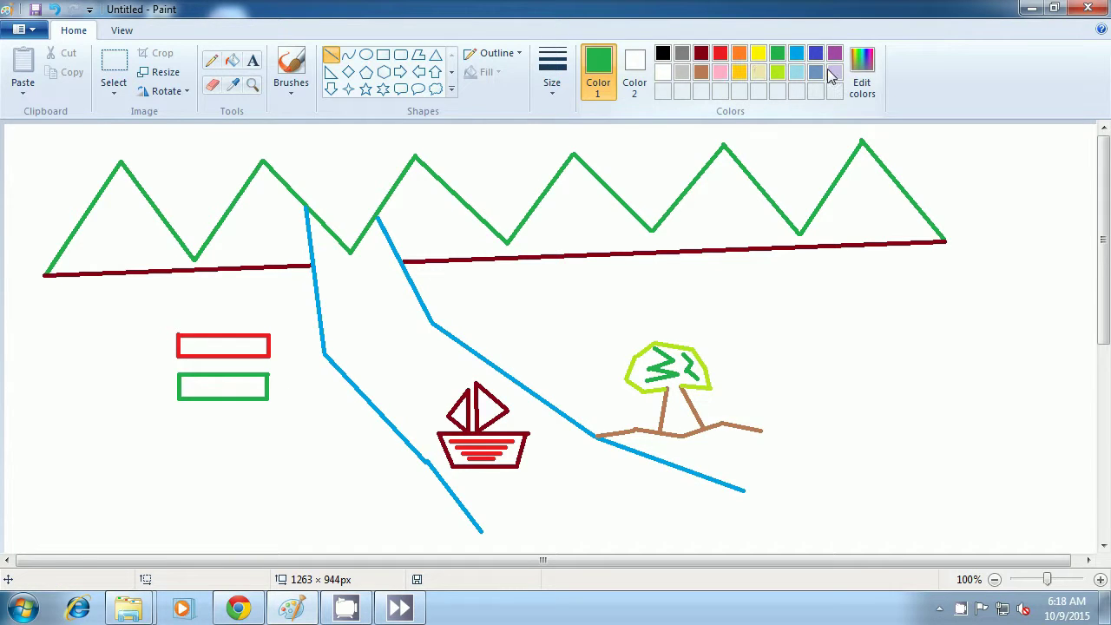
Draw a vertical lavender pole along the left sides of the red and green rectangles, reaching well below the green one.
left_click(833, 72)
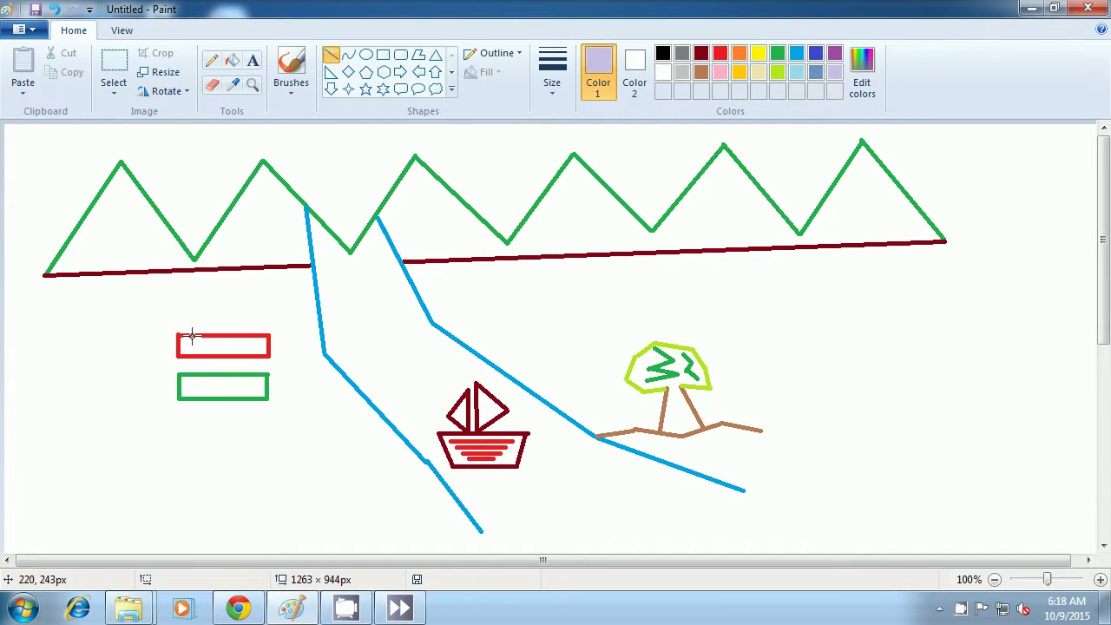
left_click_drag(174, 337, 176, 487)
left_click_drag(176, 493, 176, 471)
left_click(230, 454)
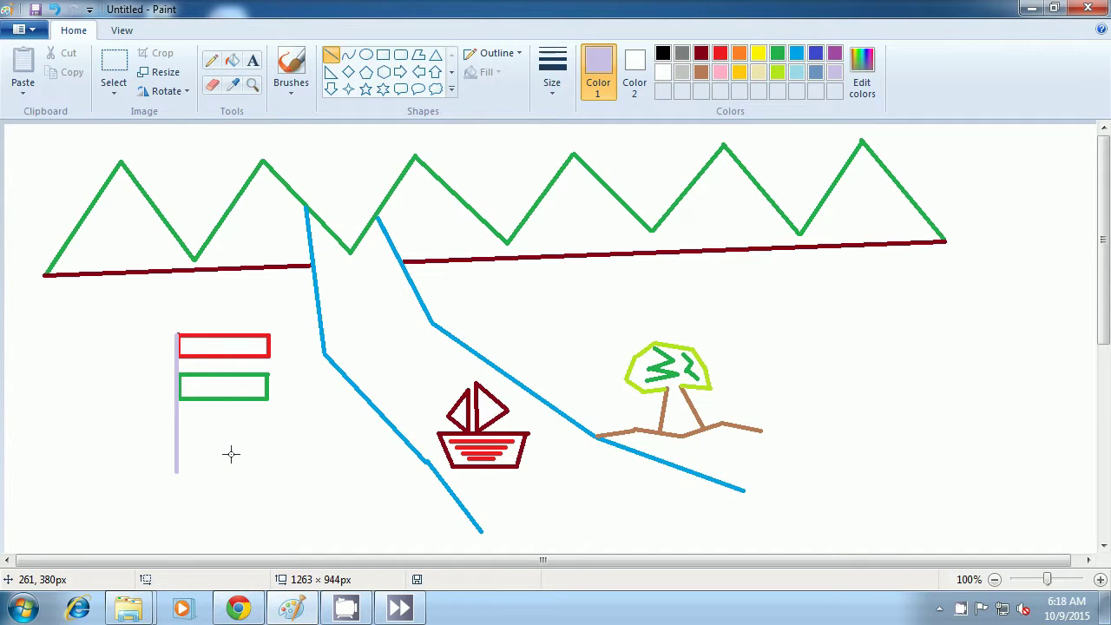
Draw an open-bottomed indigo step about 108 px wide and 28 px high from three straight lines, at the foot of the pole.
left_click(816, 55)
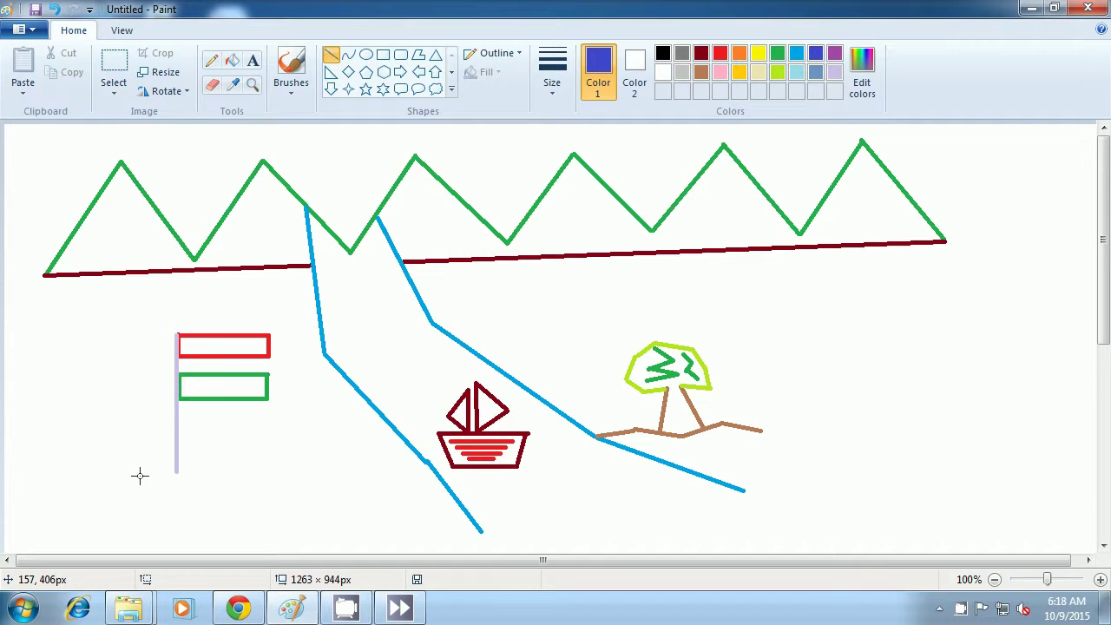
left_click_drag(140, 474, 139, 500)
left_click_drag(140, 474, 233, 474)
left_click_drag(144, 470, 140, 470)
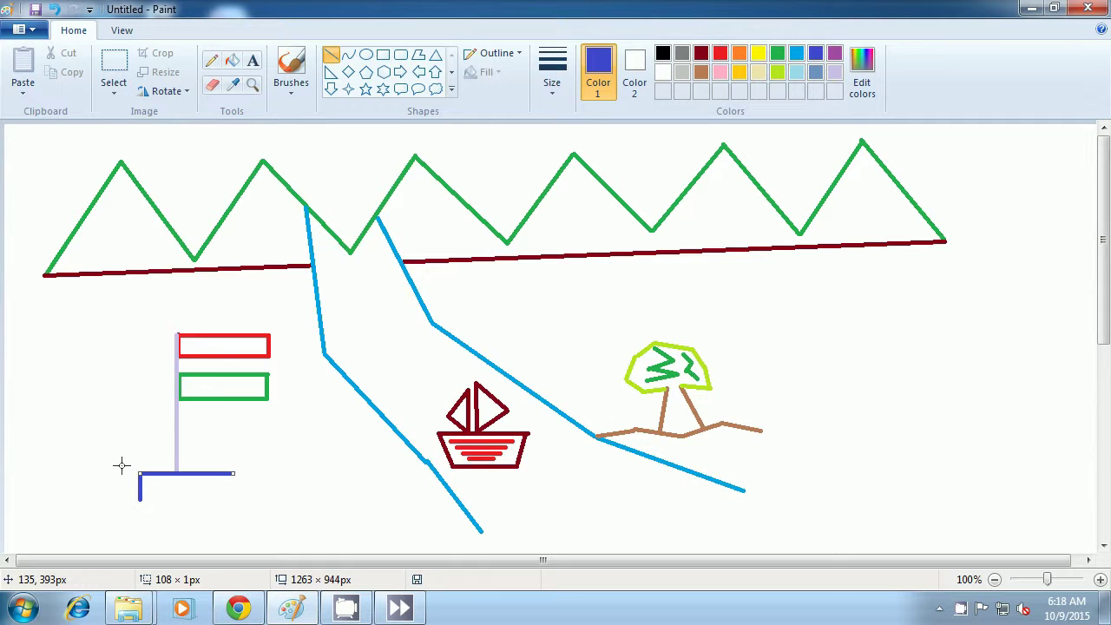
left_click(122, 466)
left_click(233, 473)
left_click_drag(232, 473, 233, 495)
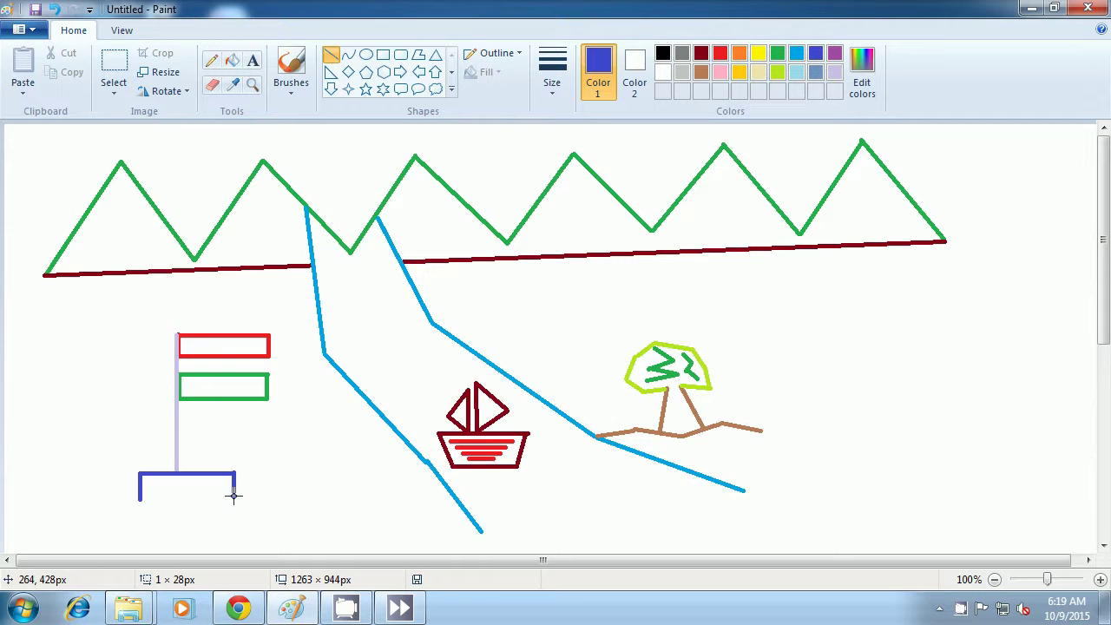
left_click_drag(233, 496, 233, 496)
left_click_drag(231, 474, 233, 473)
left_click(299, 487)
Draw a wider open-bottomed indigo step about 161 px wide from three straight lines, just below the first step.
left_click_drag(113, 506, 113, 525)
left_click_drag(114, 506, 253, 506)
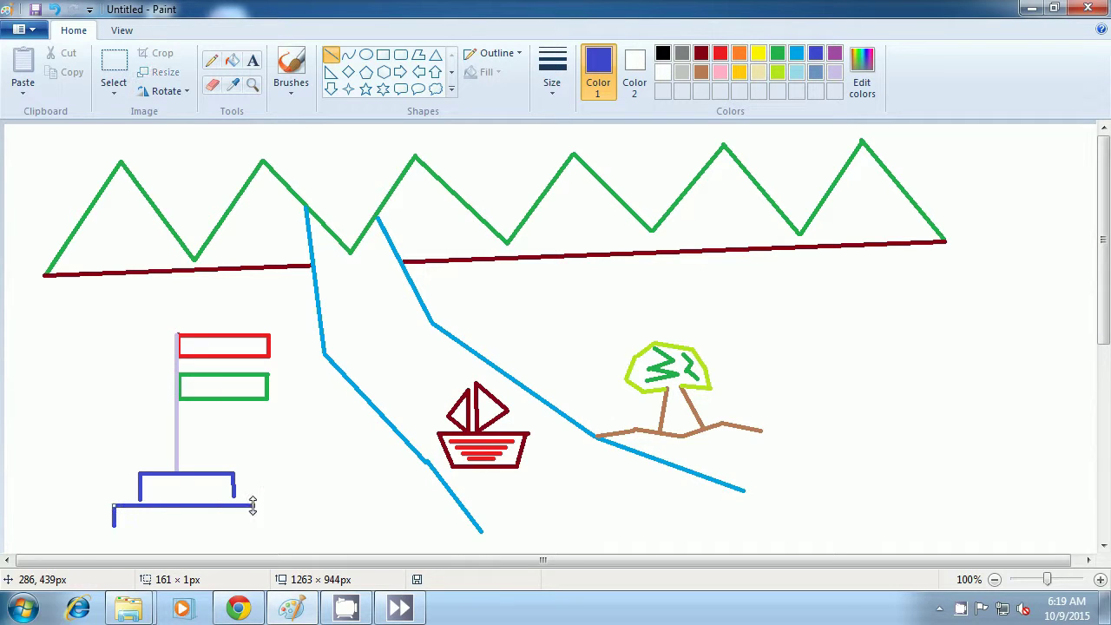
left_click(283, 507)
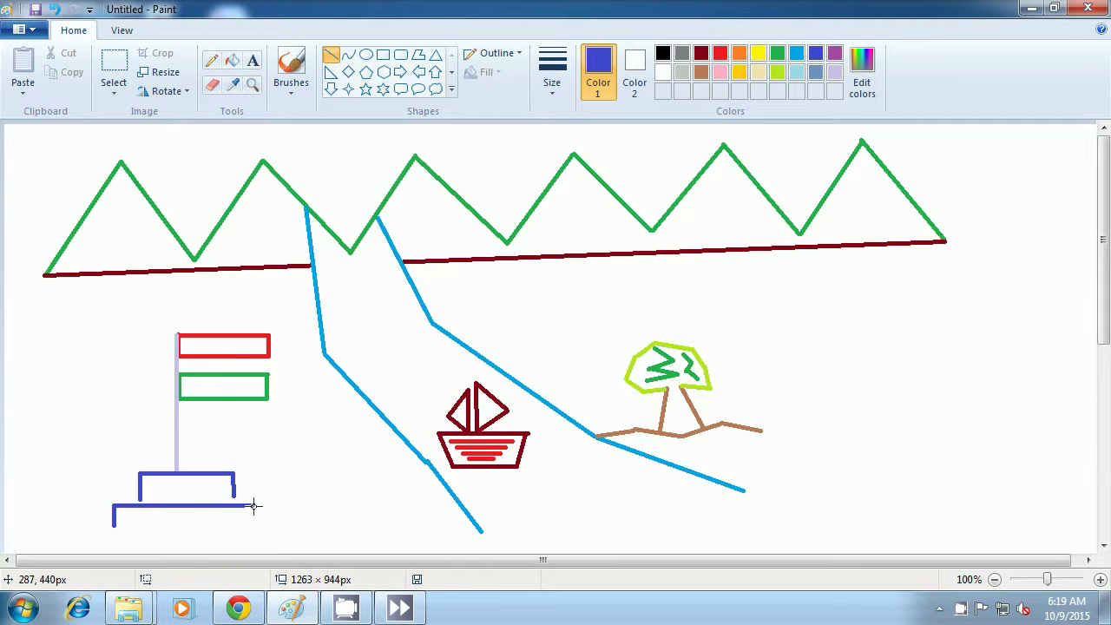
left_click_drag(253, 505, 254, 520)
left_click(287, 508)
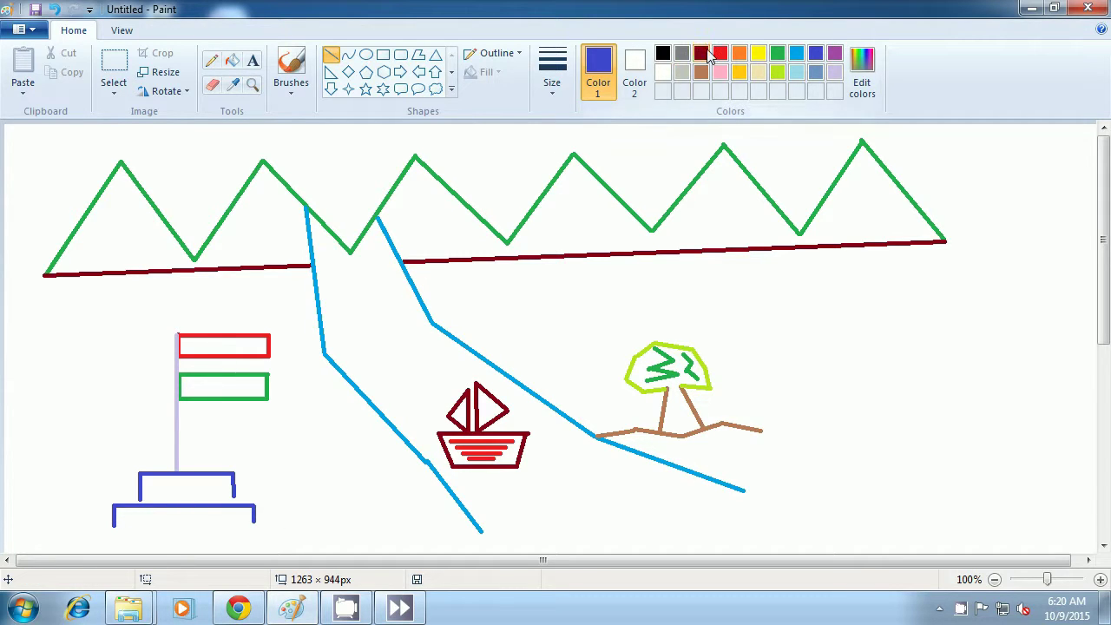
Draw an open-bottomed dark red step about 196 px wide and 24 px high from three straight lines, below the indigo steps.
left_click(704, 54)
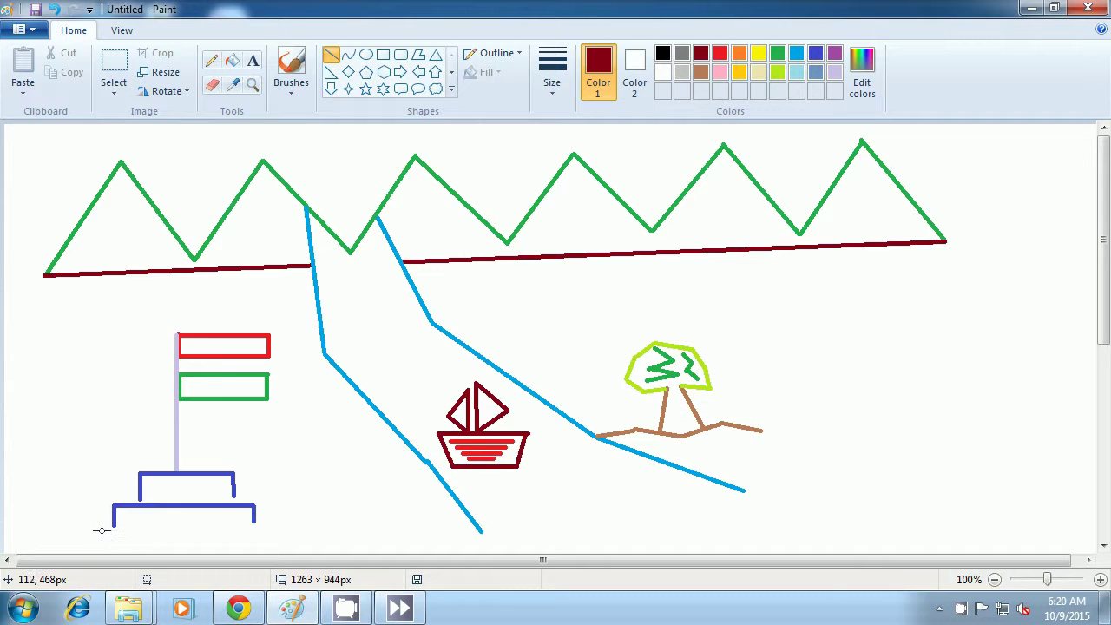
left_click_drag(101, 527, 101, 544)
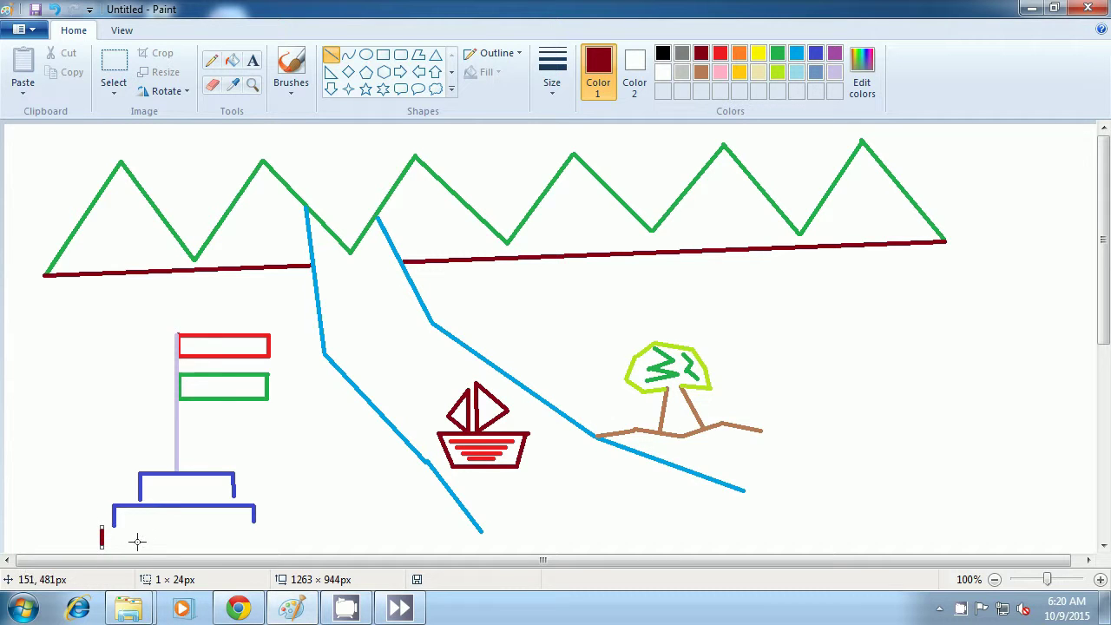
left_click_drag(101, 524, 270, 524)
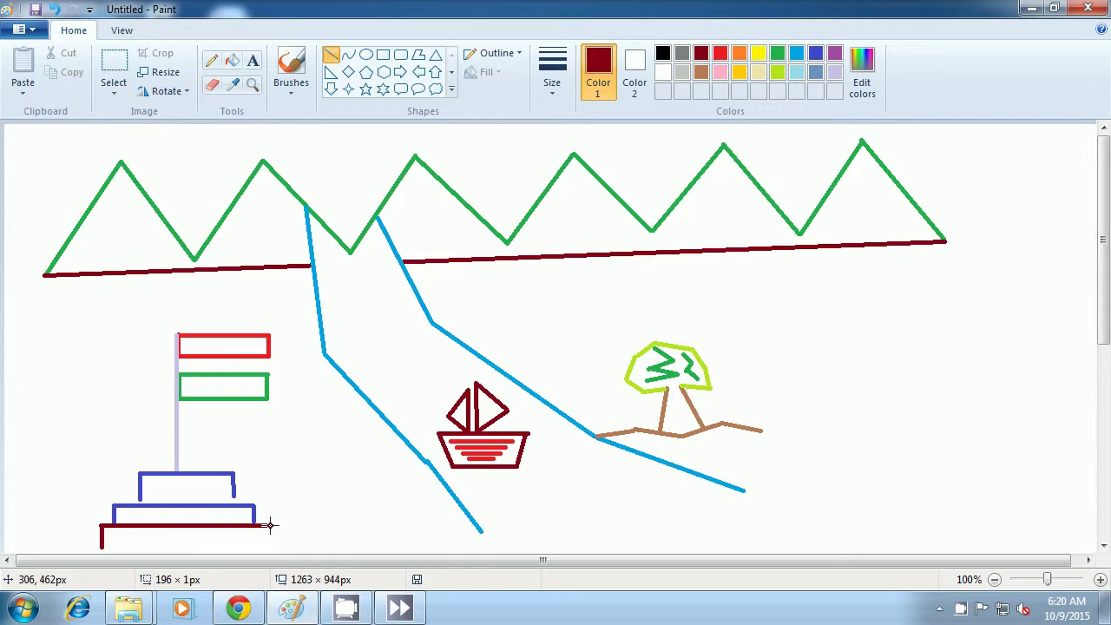
left_click_drag(270, 524, 271, 525)
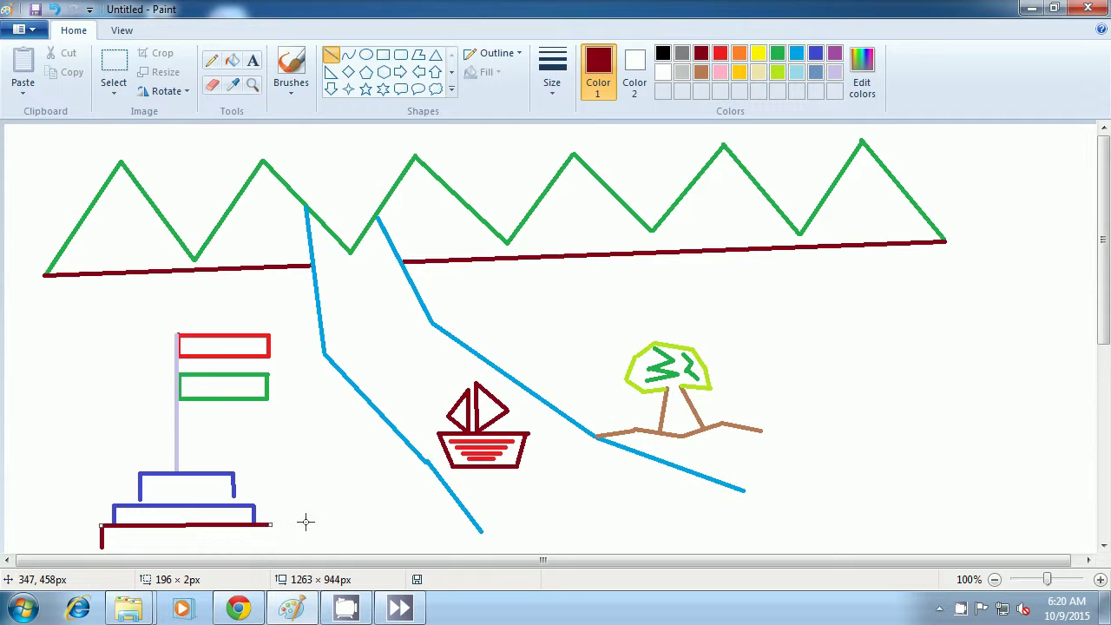
left_click_drag(270, 524, 270, 541)
left_click(298, 524)
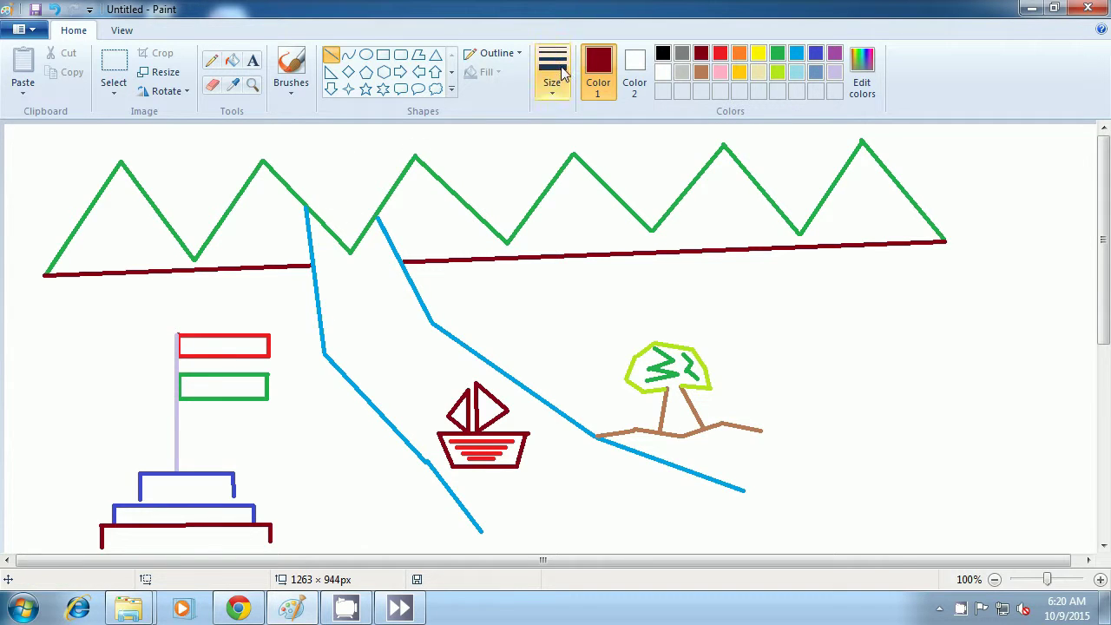
Add short indigo lines from the lower ends of the top step's sides toward the second step.
left_click(815, 54)
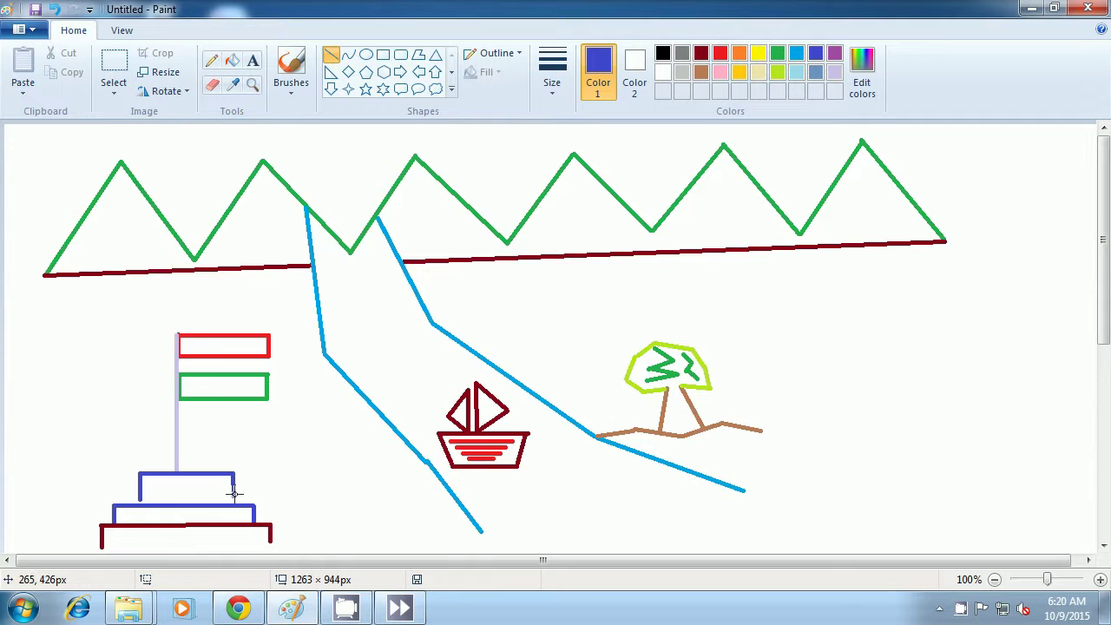
left_click_drag(233, 494, 249, 501)
left_click_drag(136, 496, 139, 504)
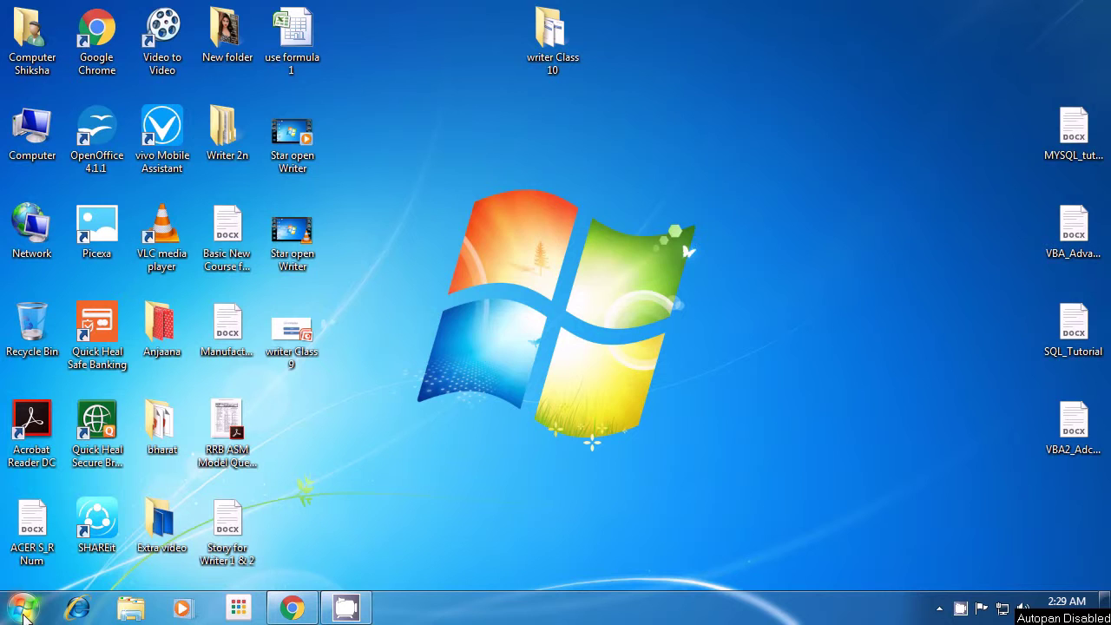
Open the Windows Start menu from the desktop.
left_click(25, 610)
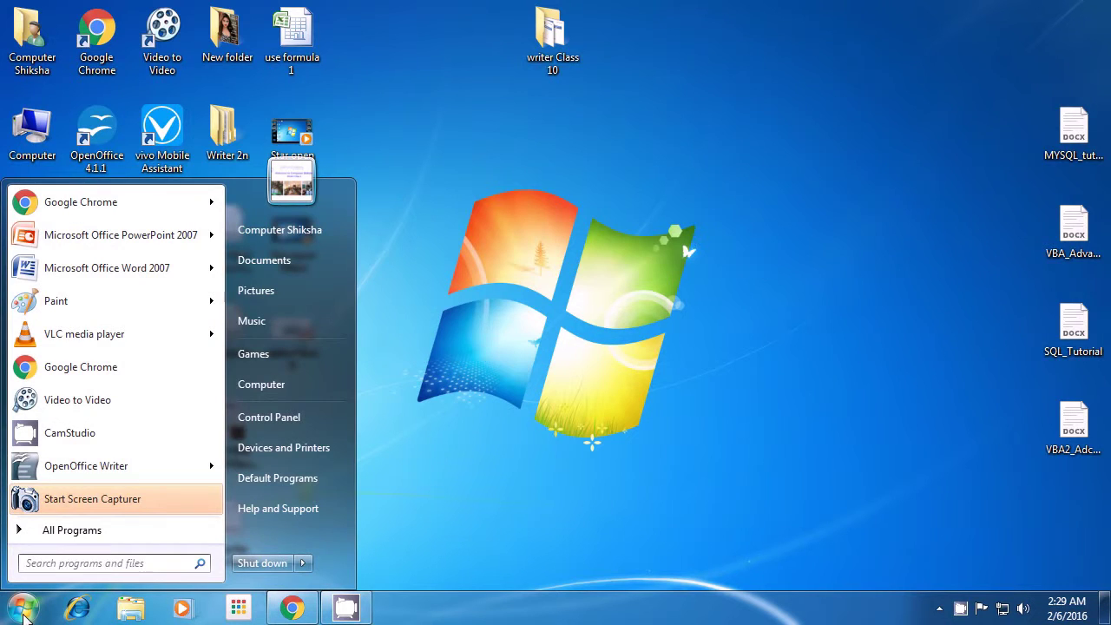